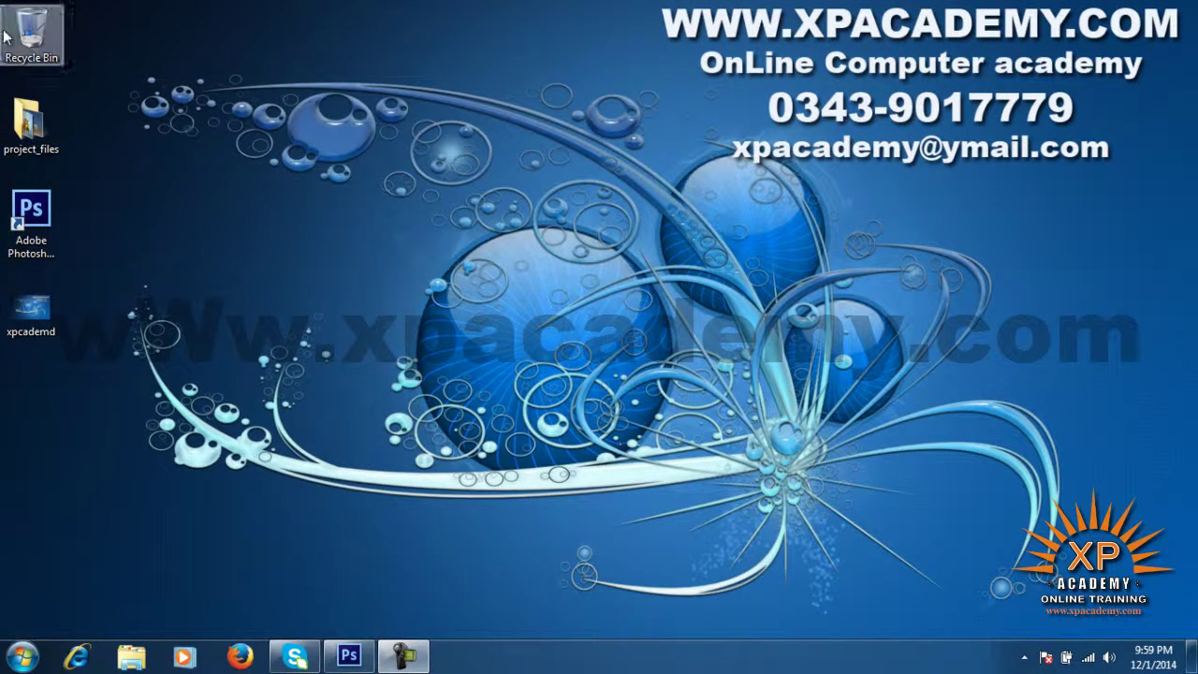
# Open White-Horse-best-computer-backgrounds-Desktop-Wallpaper.jpg from project_files and select the Move tool.
pyautogui.moveTo(134, 65); pyautogui.dragTo(970, 526)
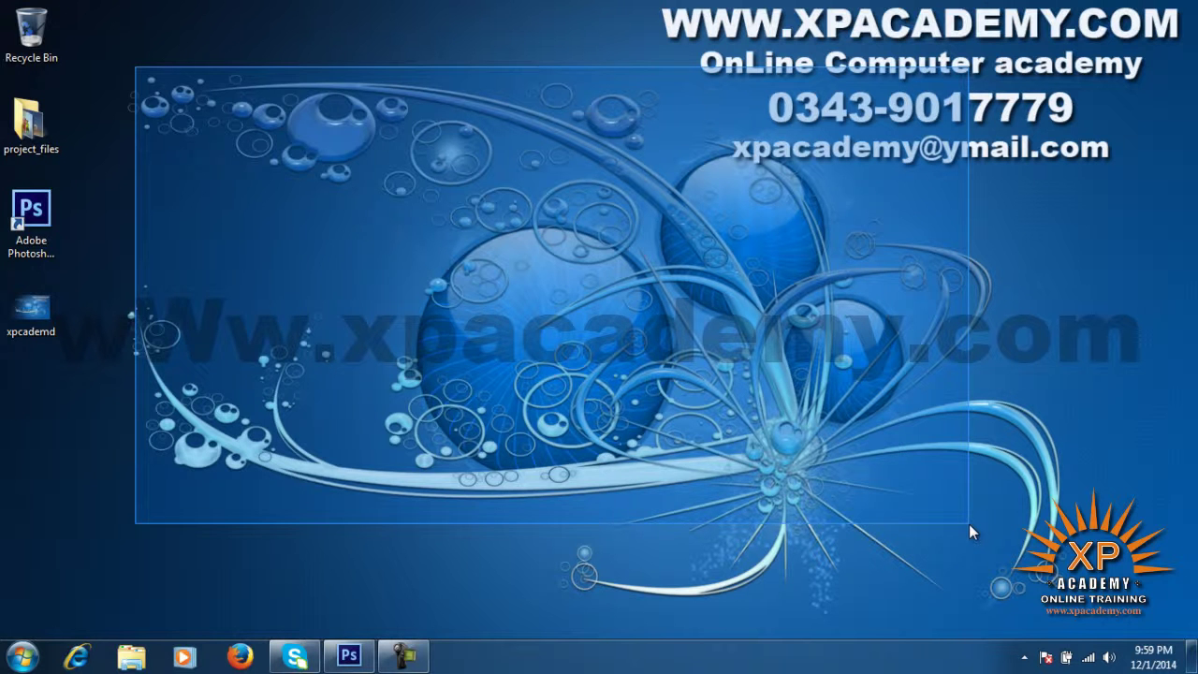
pyautogui.moveTo(968, 523); pyautogui.dragTo(971, 525)
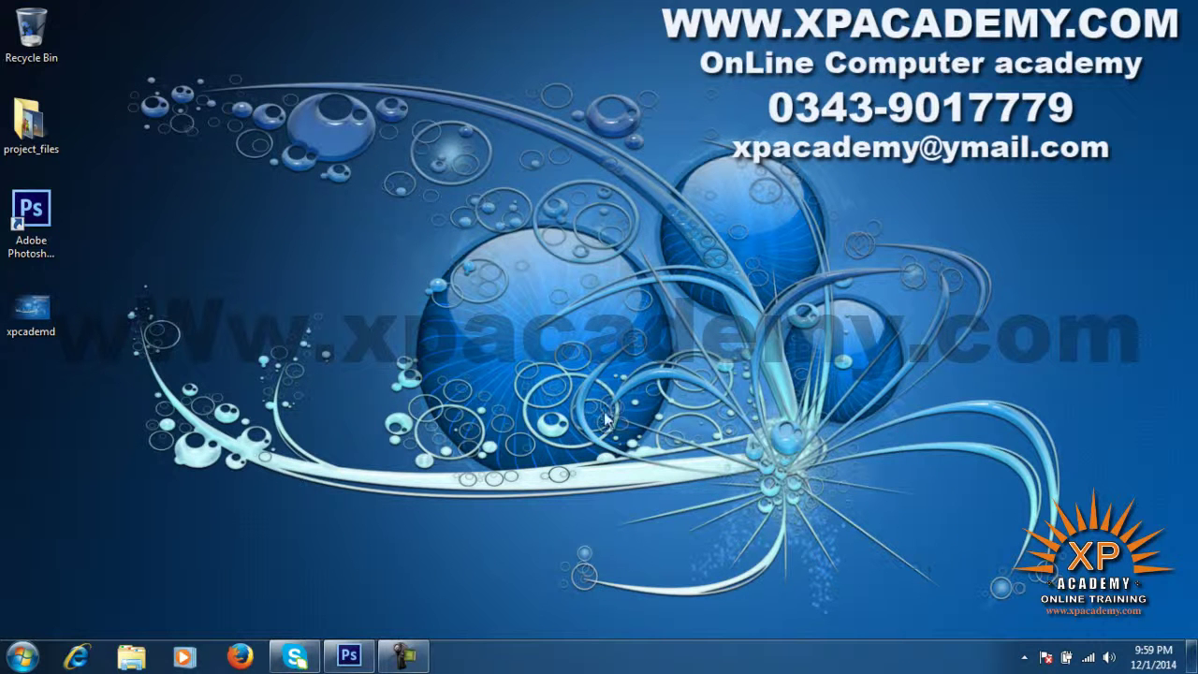
pyautogui.click(348, 655)
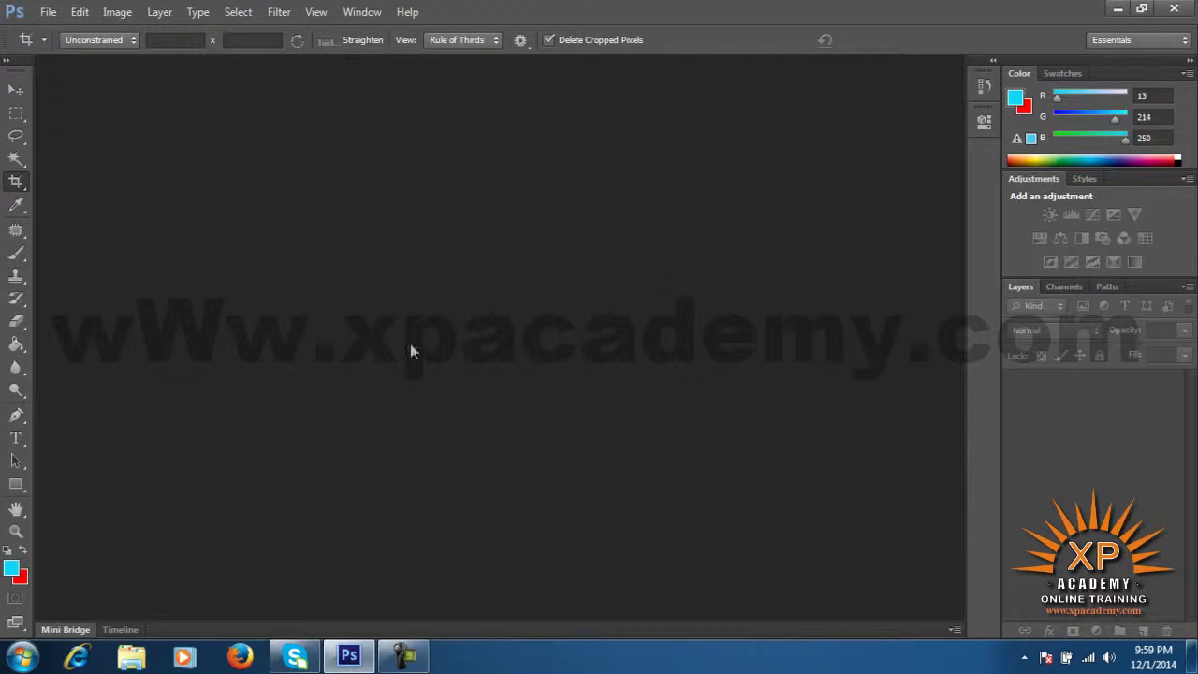
pyautogui.doubleClick(384, 266)
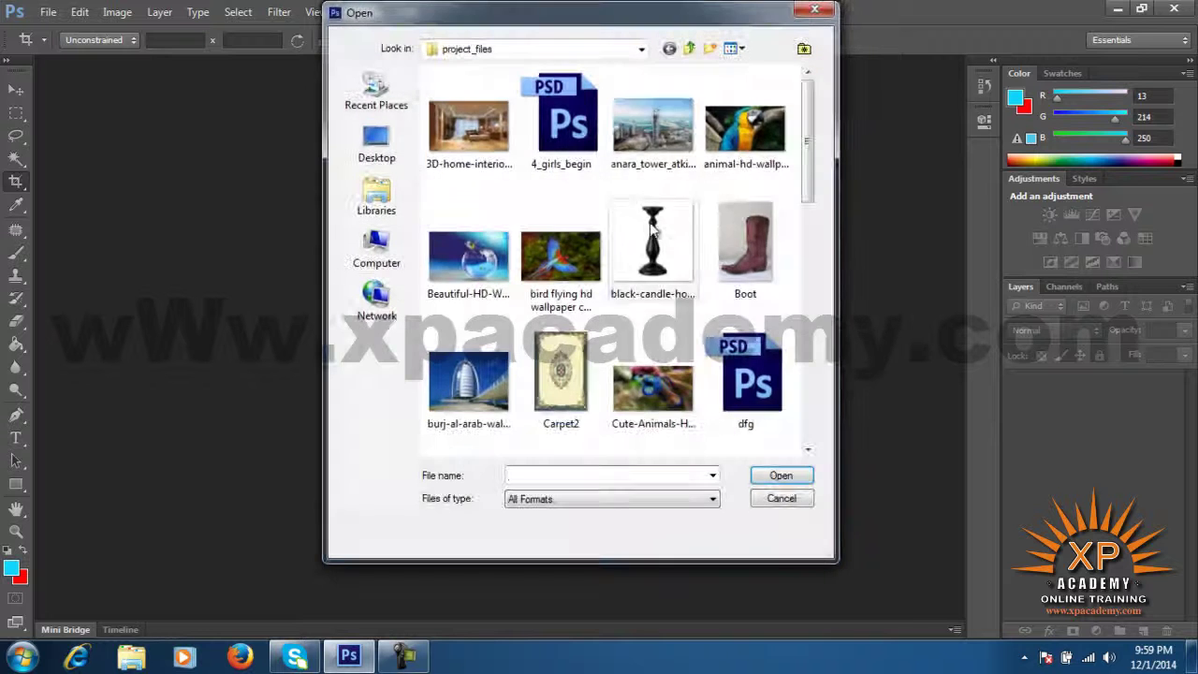
pyautogui.moveTo(806, 182); pyautogui.dragTo(805, 435)
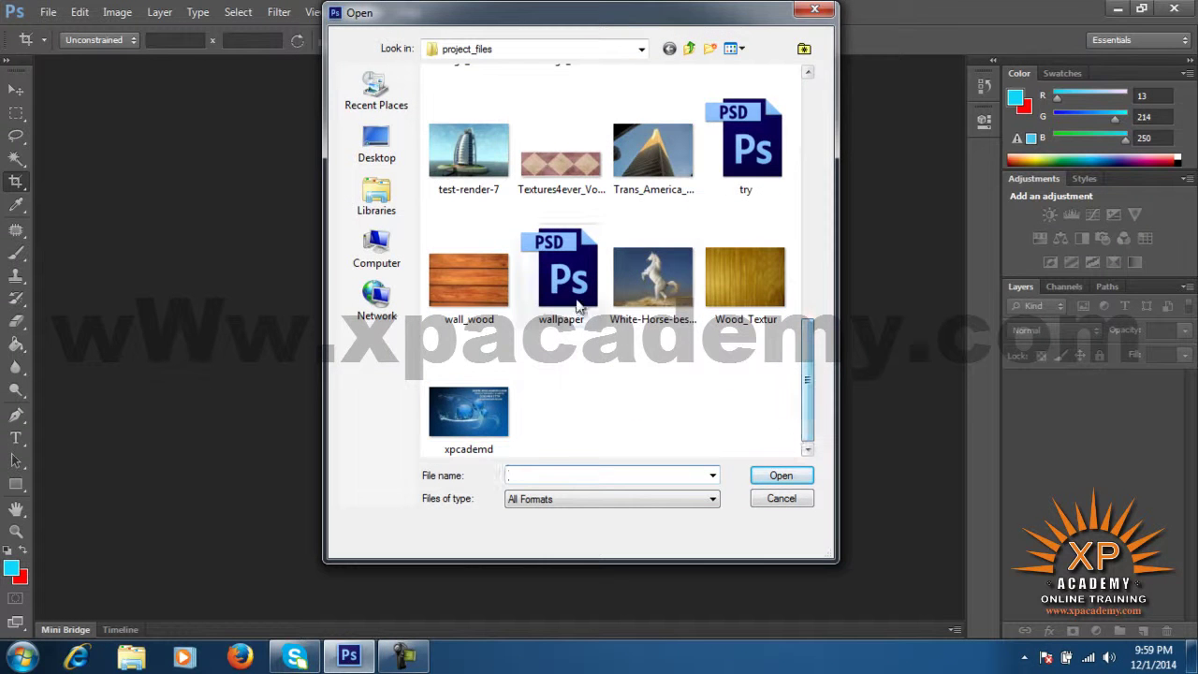
pyautogui.click(652, 281)
pyautogui.click(781, 475)
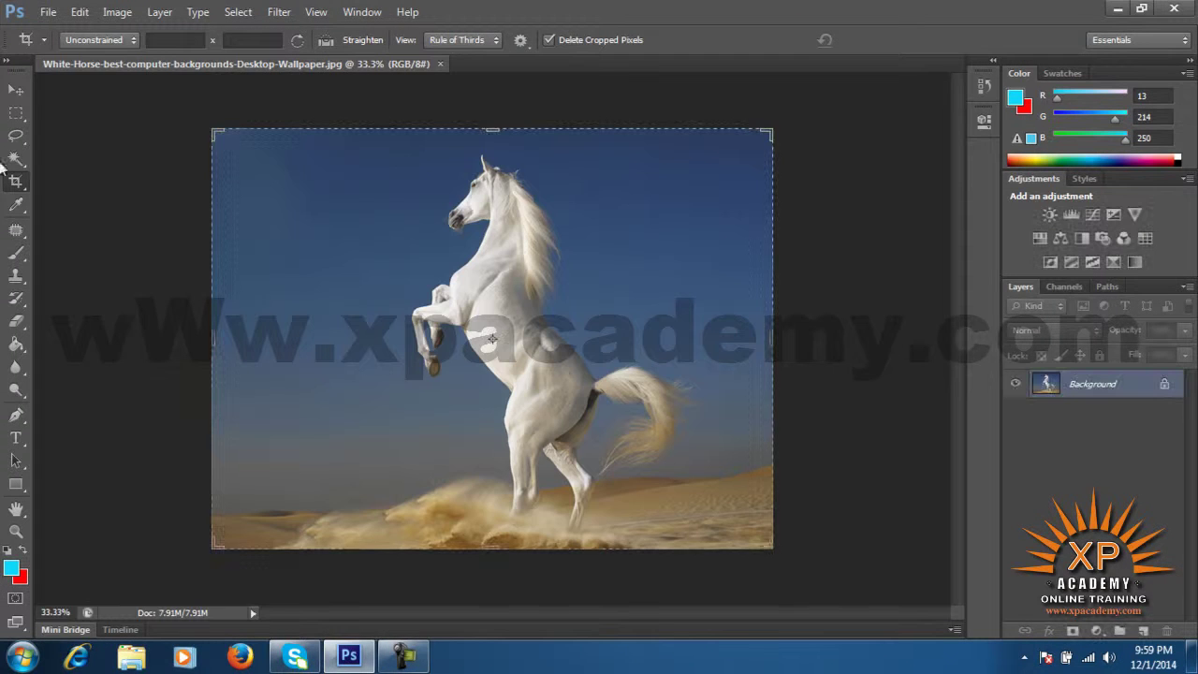
pyautogui.click(15, 89)
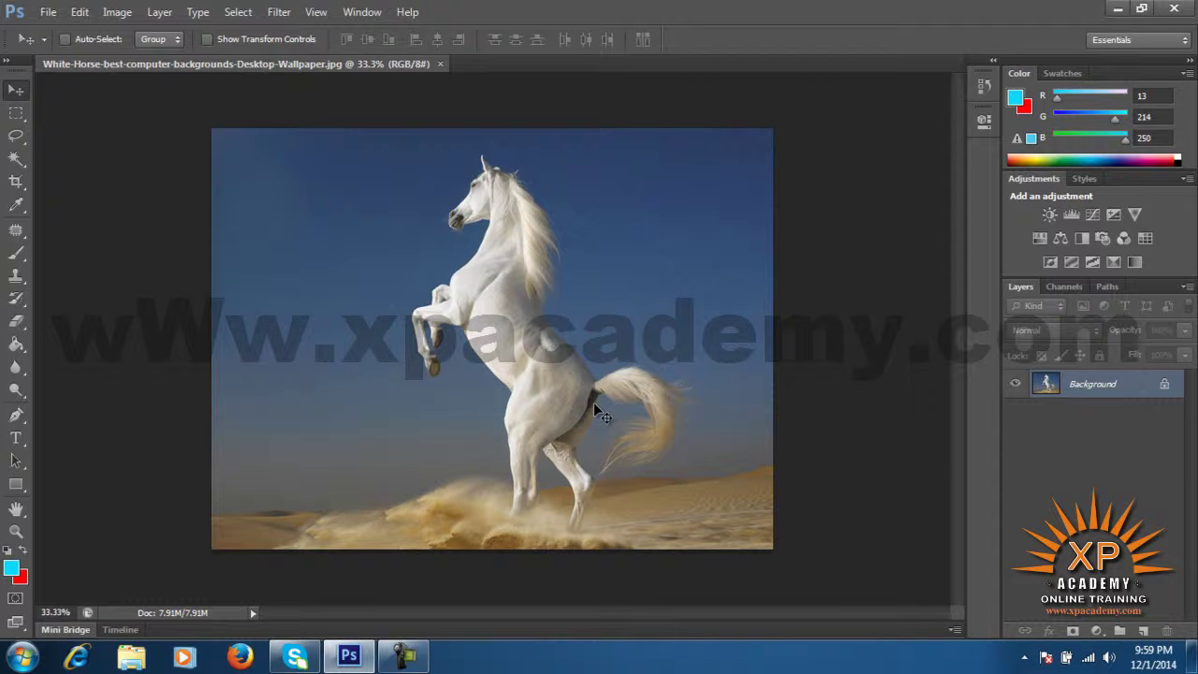
# Zoom in and place an Unconstrained rule-of-thirds crop frame over the whole photo.
pyautogui.scroll(2, 594, 404)
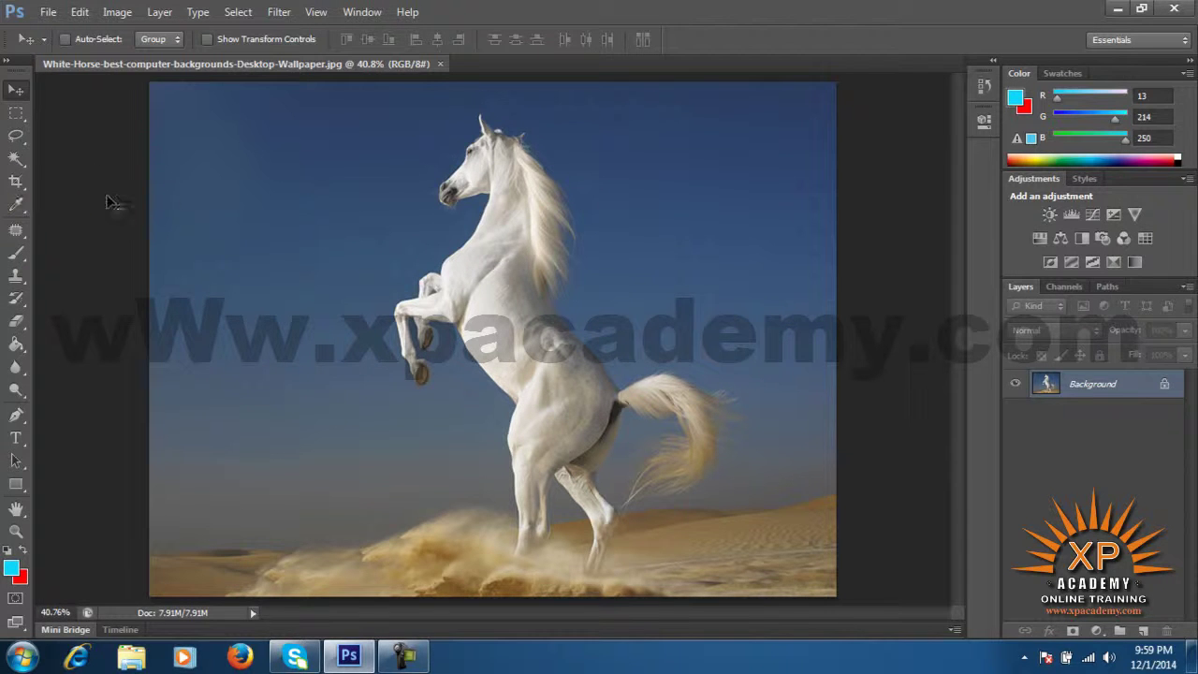
pyautogui.click(16, 181)
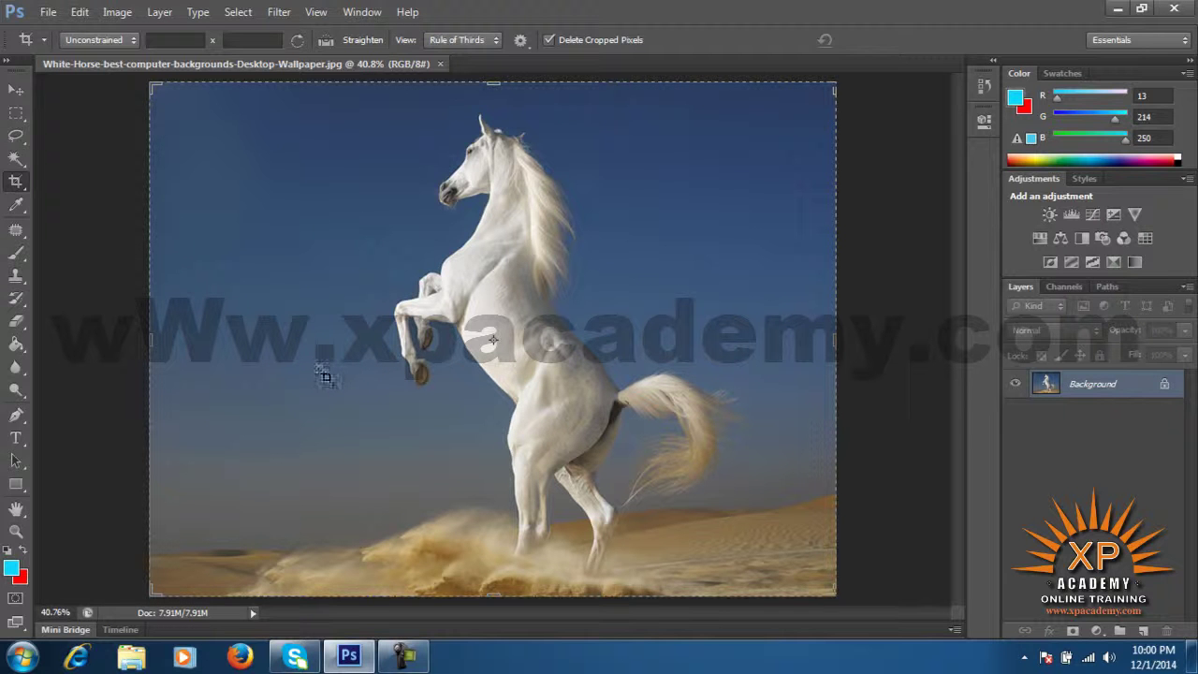
pyautogui.moveTo(154, 87); pyautogui.dragTo(263, 195)
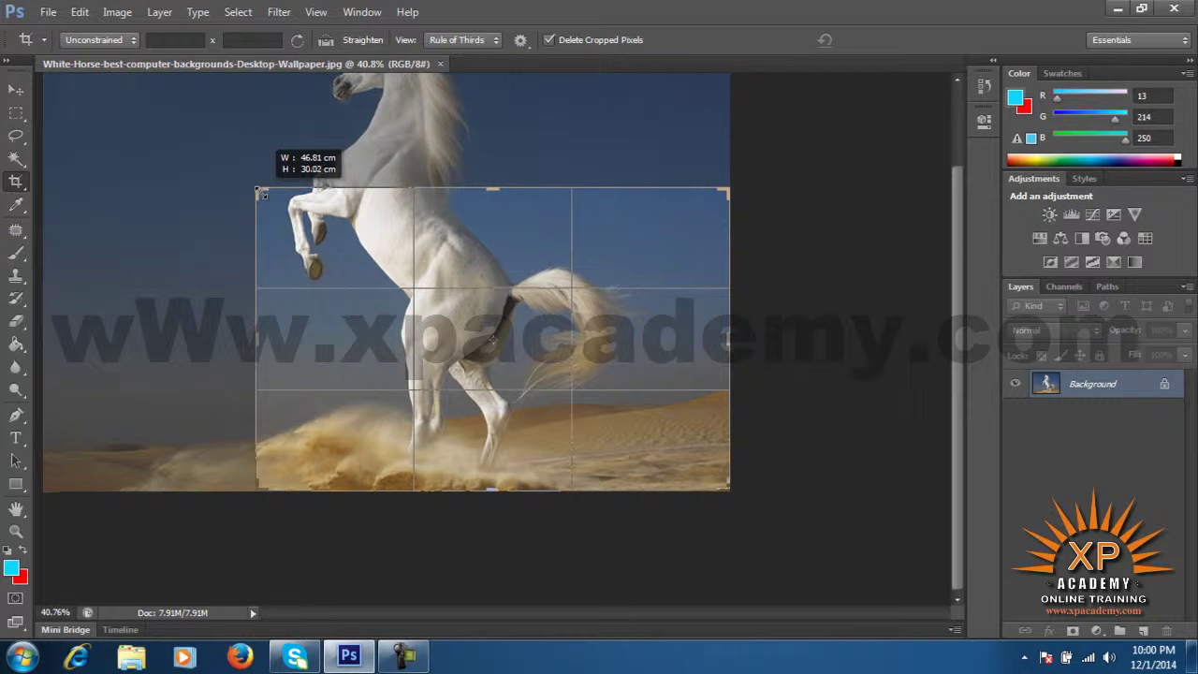
pyautogui.moveTo(263, 195); pyautogui.dragTo(240, 151)
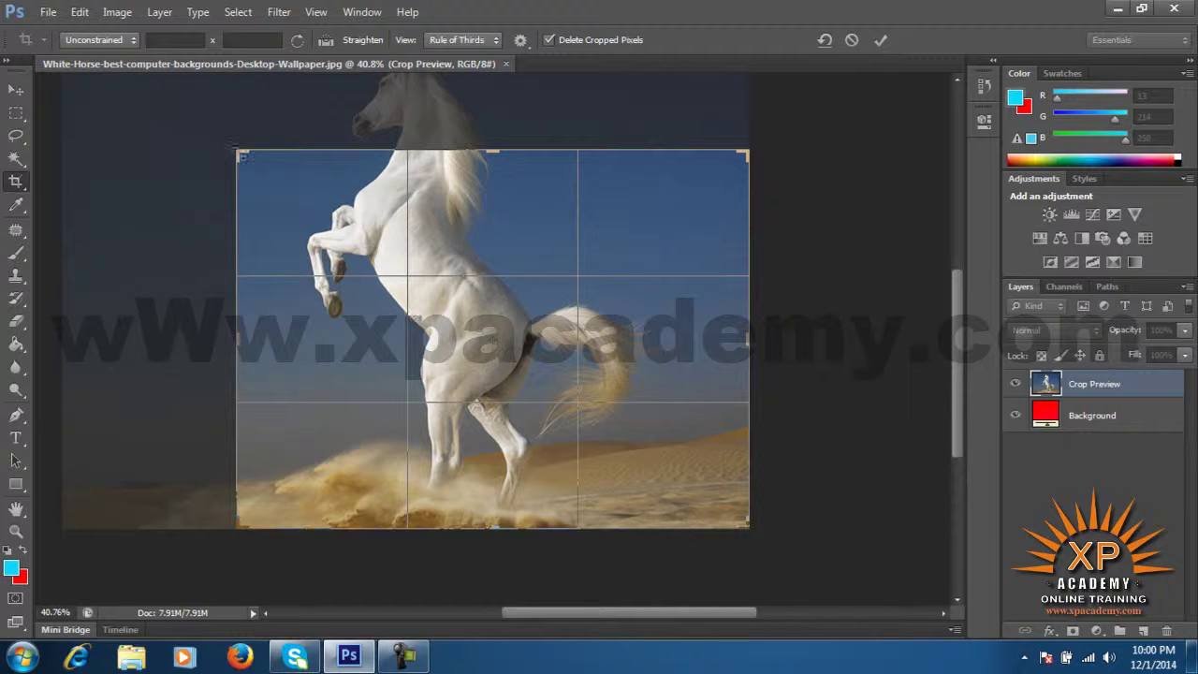
pyautogui.moveTo(242, 158); pyautogui.dragTo(226, 155)
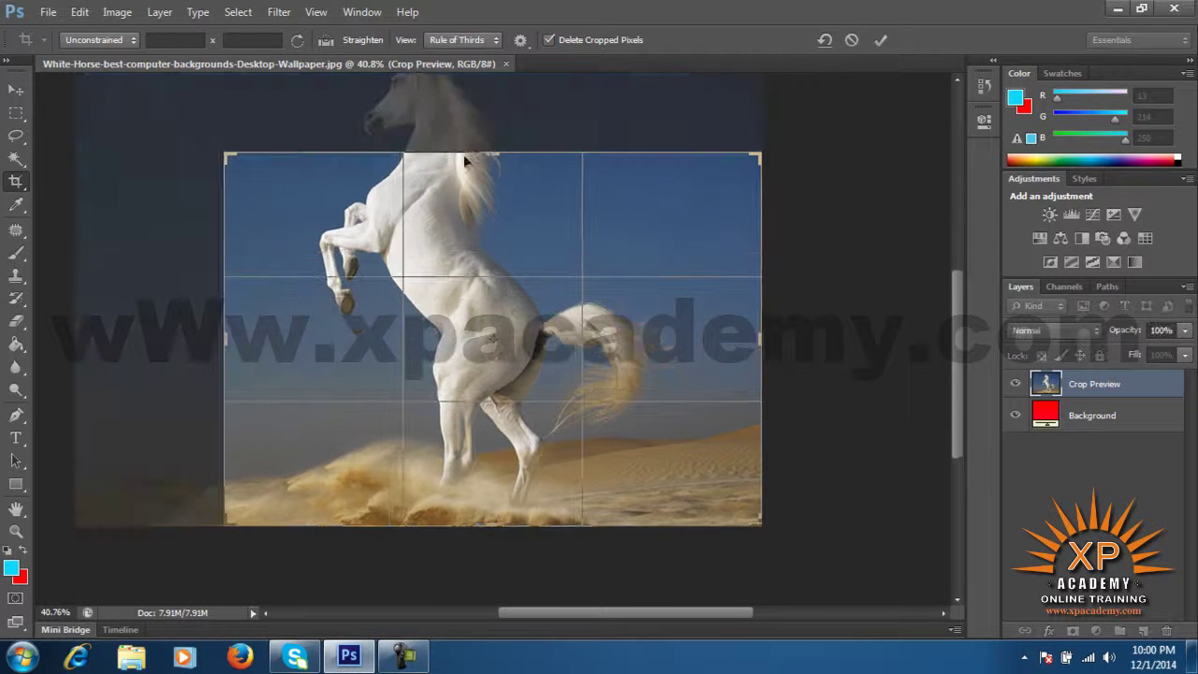
pyautogui.moveTo(494, 156); pyautogui.dragTo(479, 161)
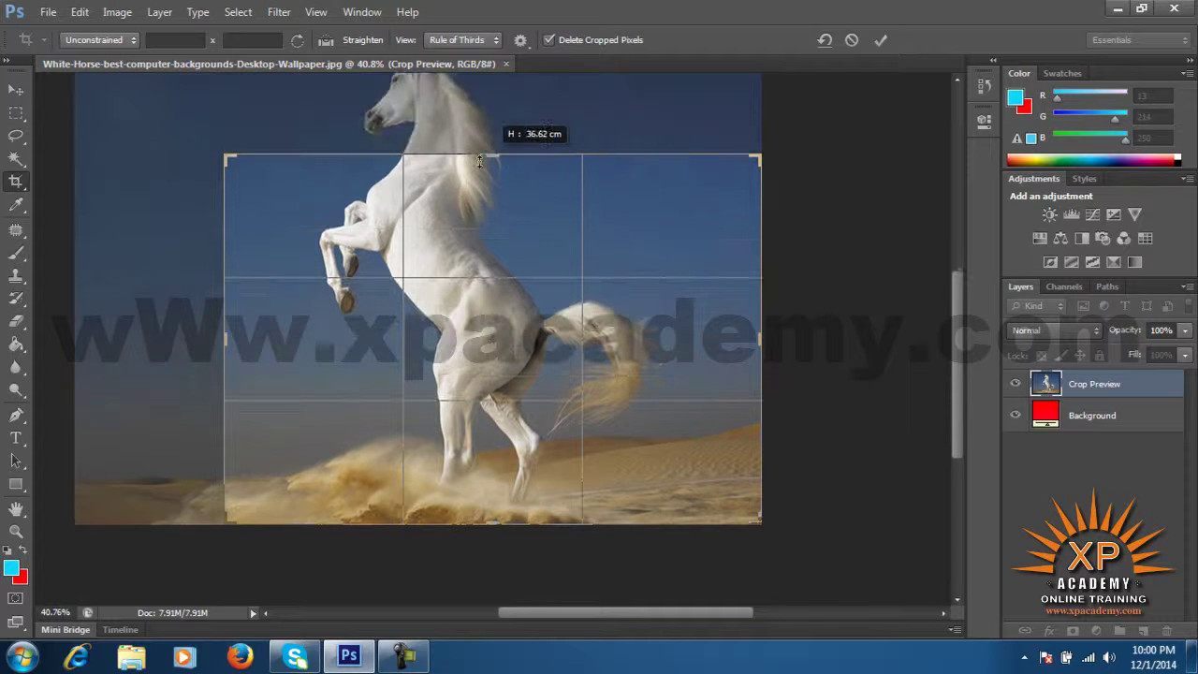
pyautogui.moveTo(223, 157)
pyautogui.mouseDown()
pyautogui.moveTo(226, 172)
pyautogui.moveTo(199, 153)
pyautogui.mouseUp()
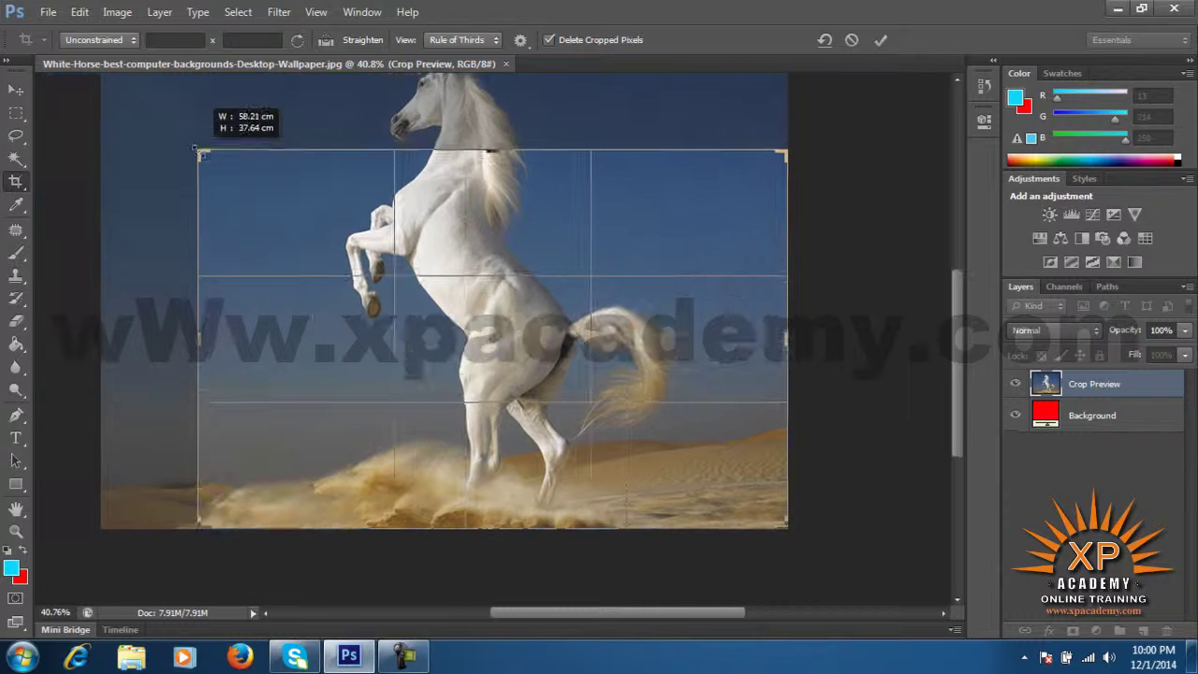
pyautogui.moveTo(487, 229)
pyautogui.mouseDown()
pyautogui.moveTo(485, 263)
pyautogui.moveTo(540, 326)
pyautogui.mouseUp()
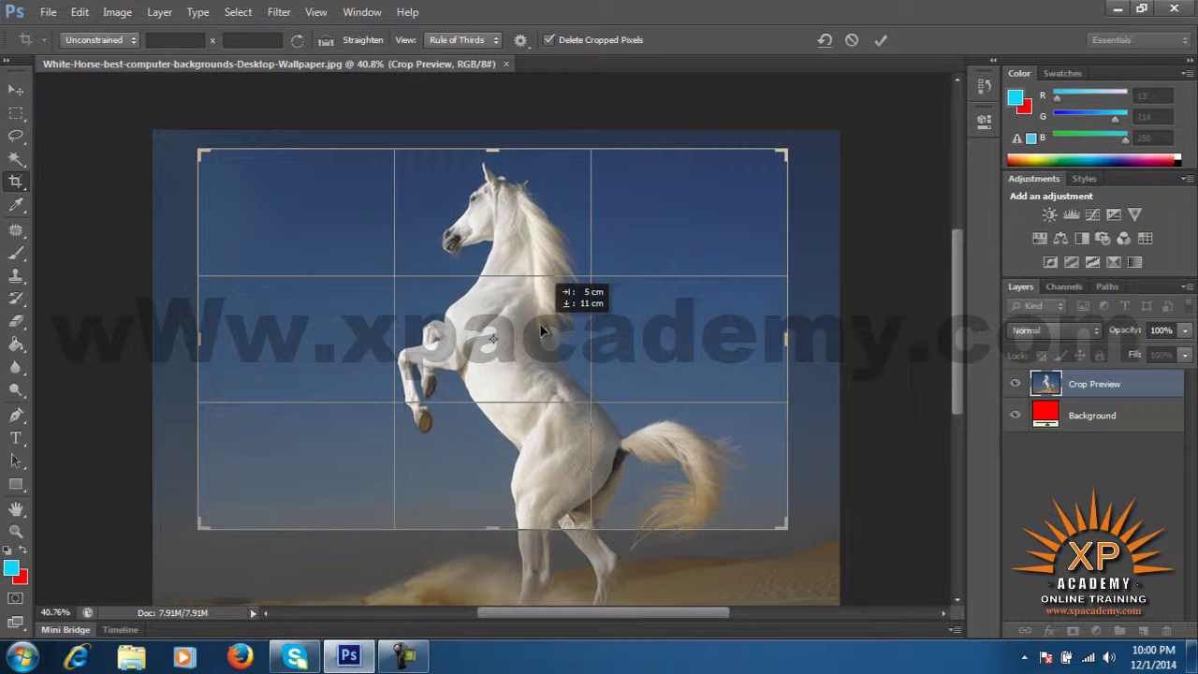
pyautogui.moveTo(540, 327); pyautogui.dragTo(511, 324)
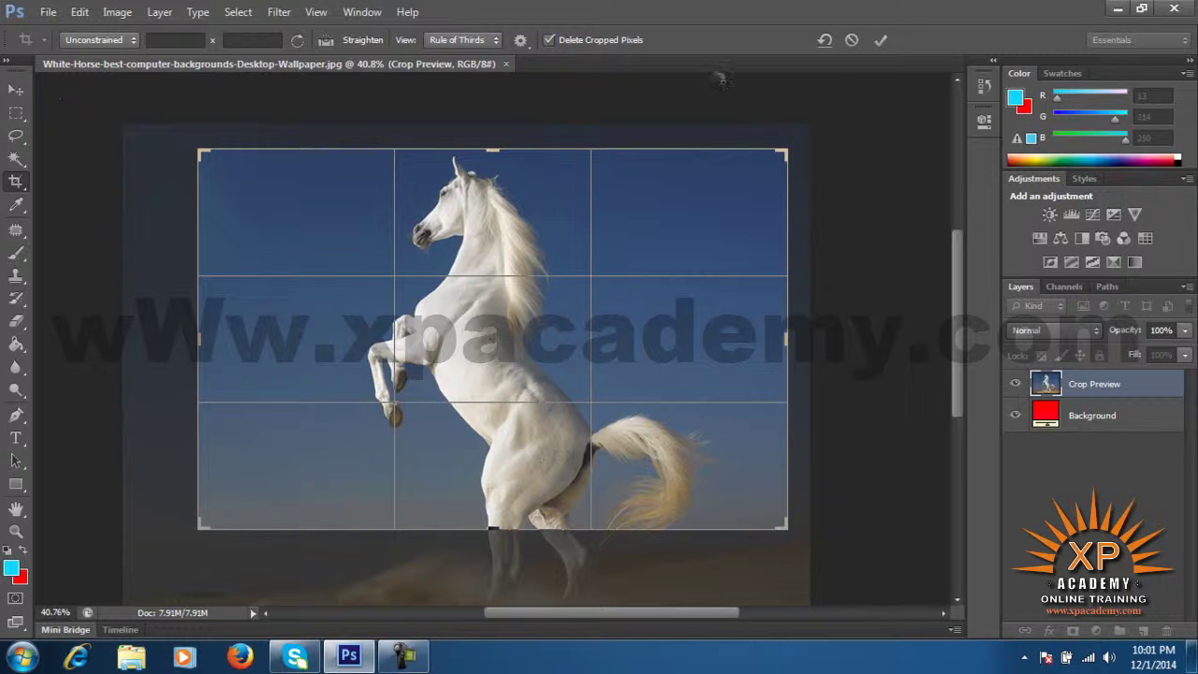
pyautogui.click(826, 44)
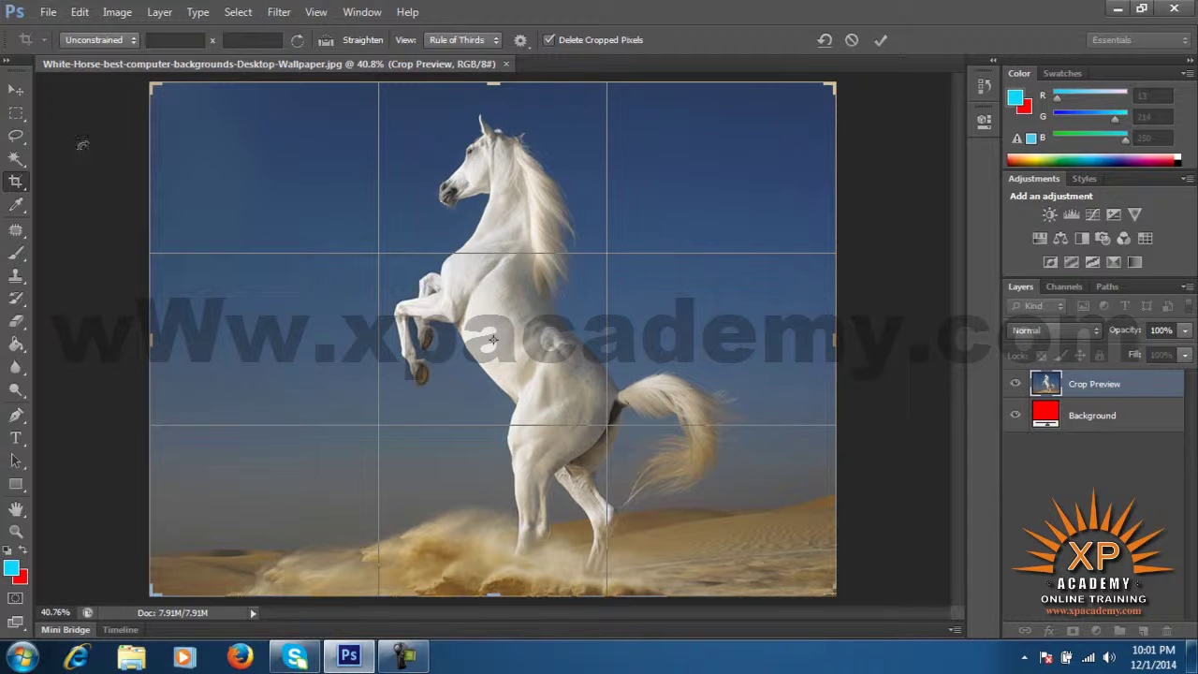
pyautogui.moveTo(156, 90); pyautogui.dragTo(458, 175)
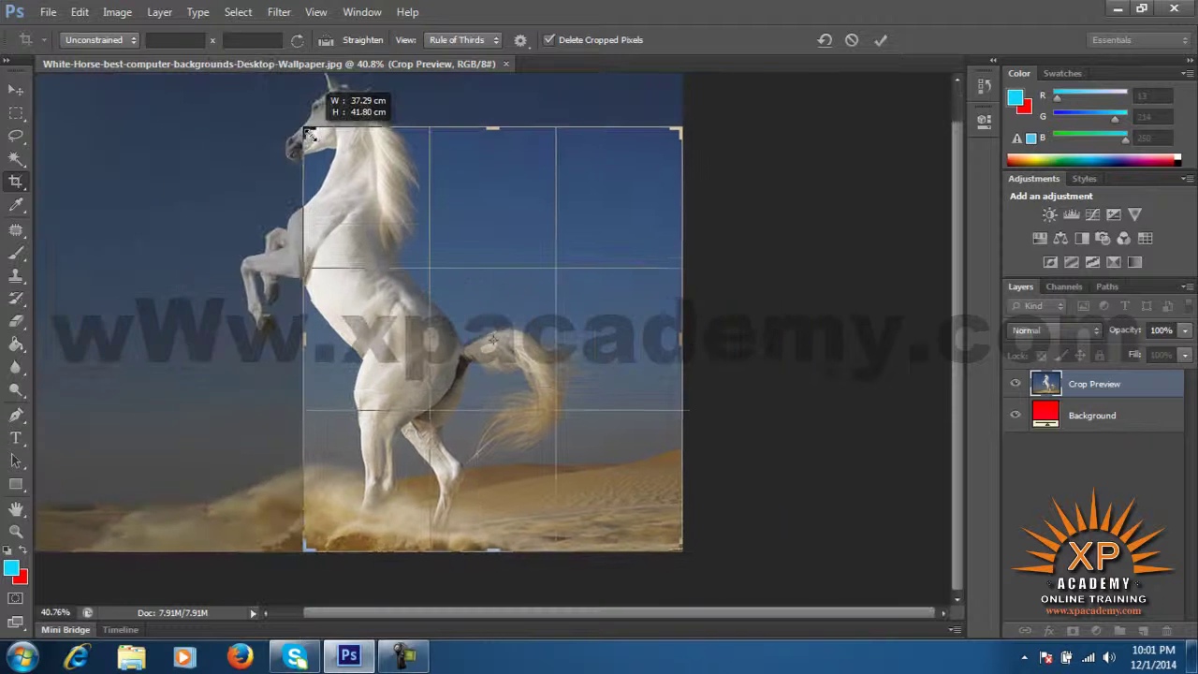
pyautogui.moveTo(554, 333); pyautogui.dragTo(660, 394)
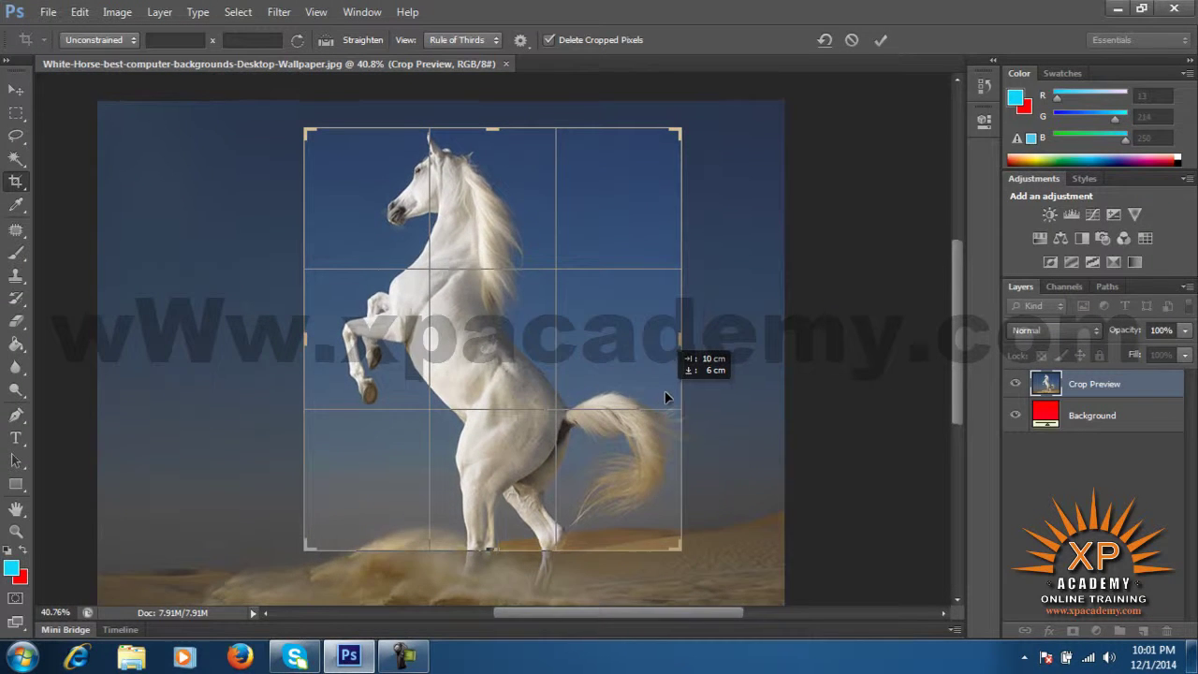
pyautogui.moveTo(660, 394); pyautogui.dragTo(686, 396)
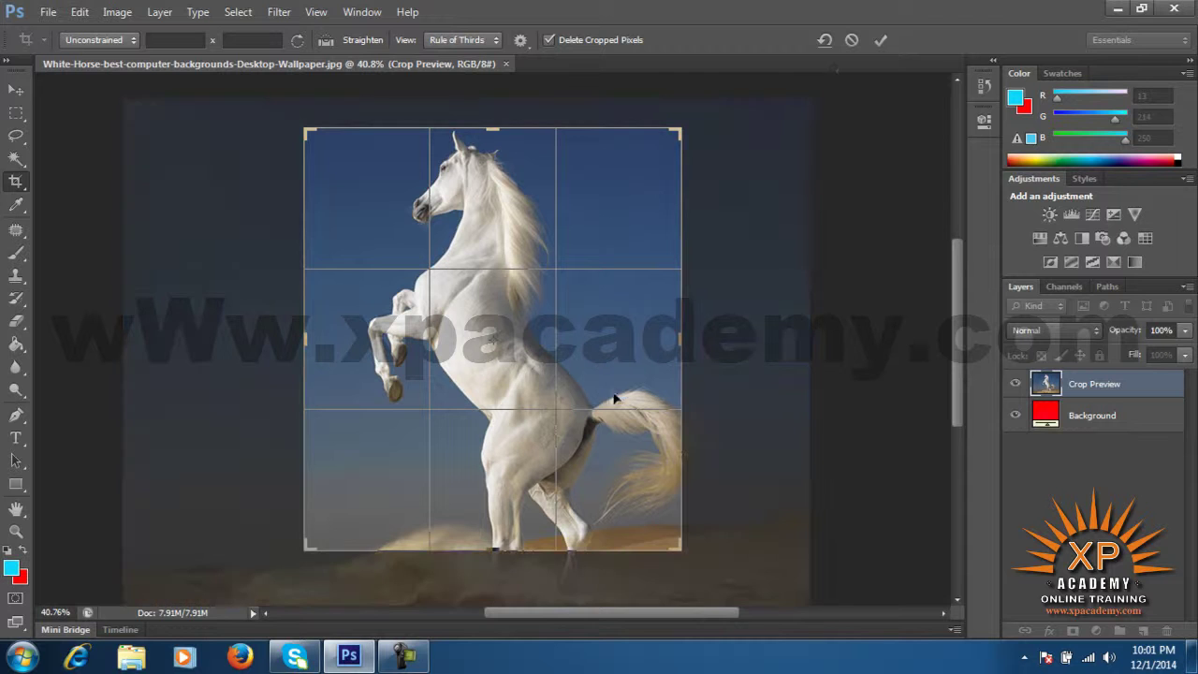
pyautogui.click(851, 42)
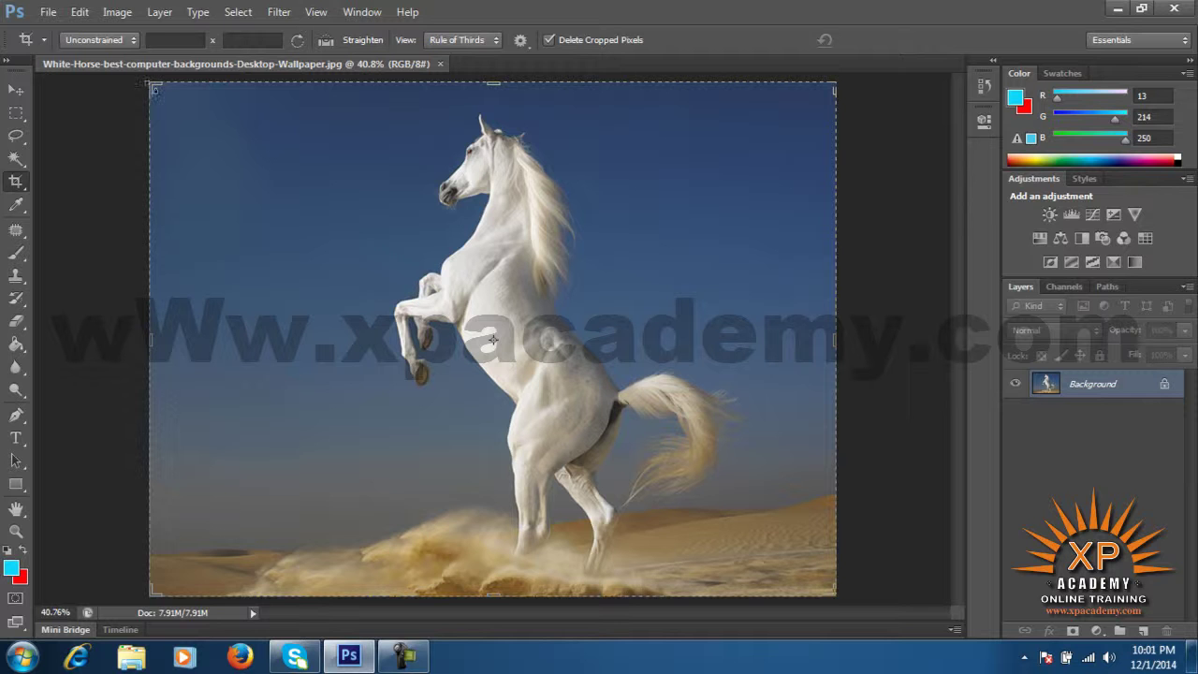
# Try shrinking and tilting the crop frame, then discard the rotated crop.
pyautogui.moveTo(155, 96); pyautogui.dragTo(286, 171)
pyautogui.moveTo(495, 233); pyautogui.dragTo(601, 377)
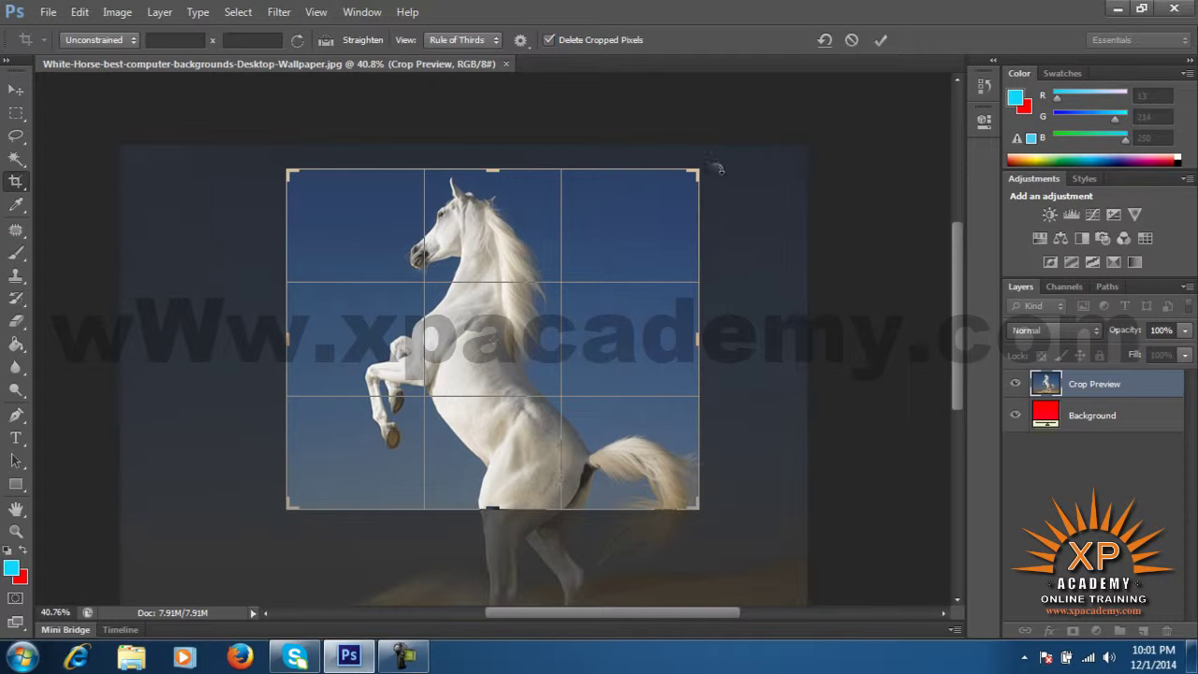
pyautogui.moveTo(713, 168); pyautogui.dragTo(659, 128)
pyautogui.moveTo(482, 115); pyautogui.dragTo(561, 126)
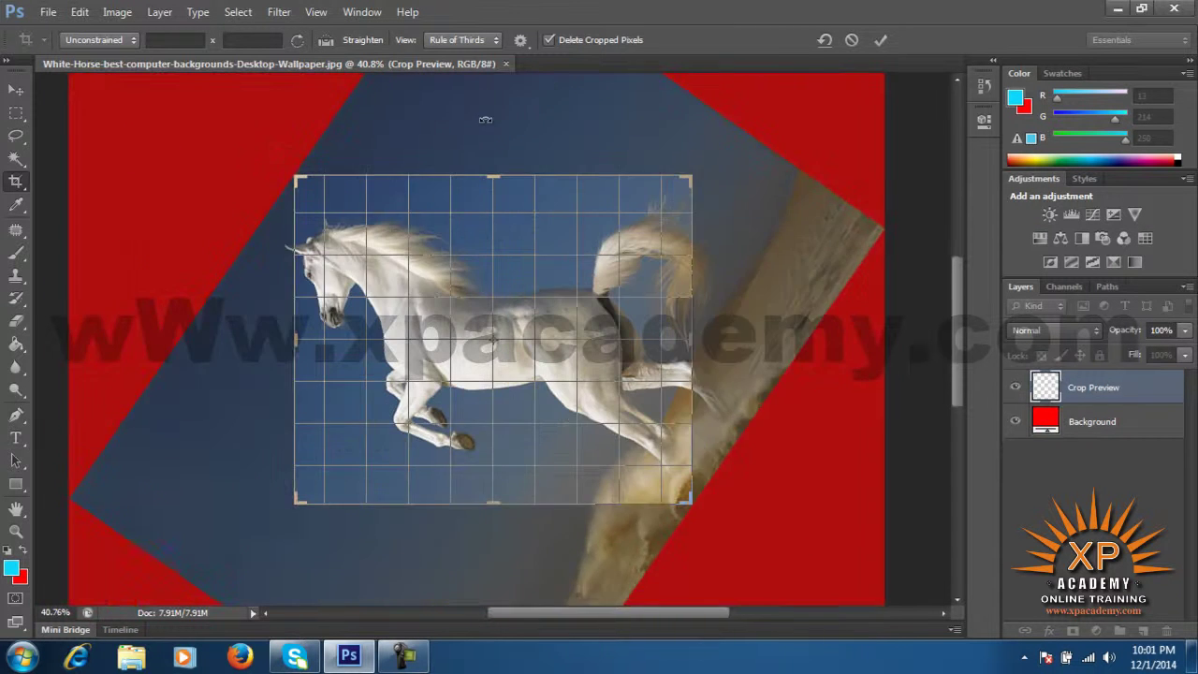
pyautogui.click(852, 40)
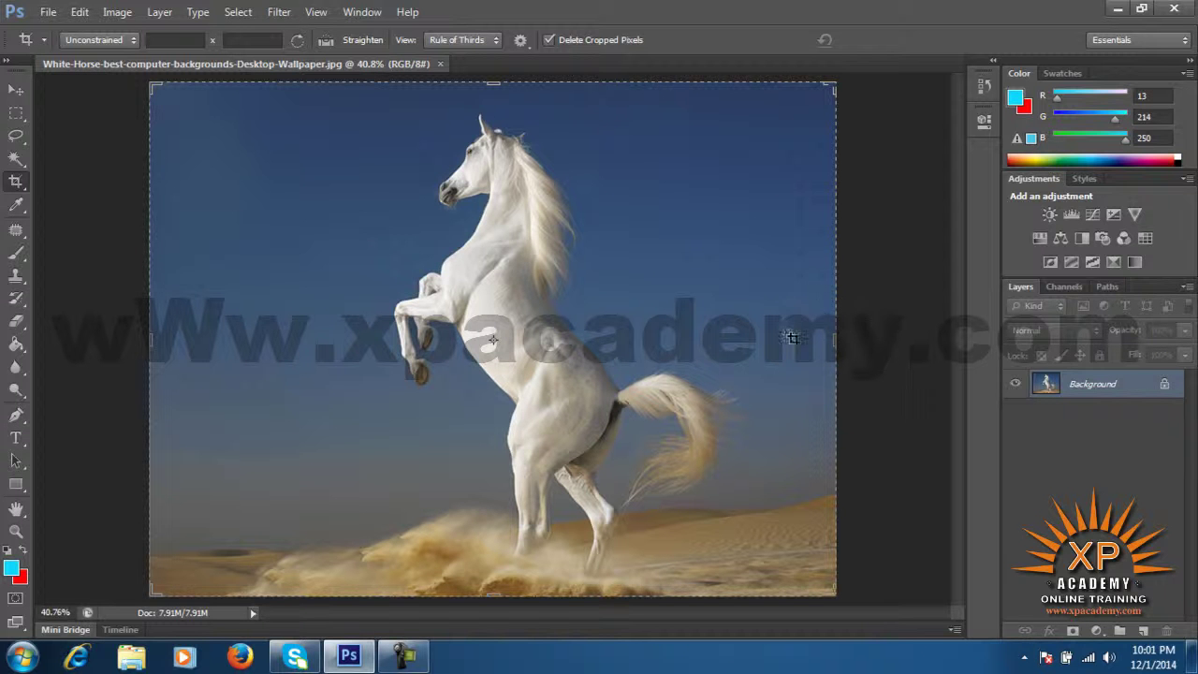
# Pull a new crop corner inward, rotate the photo about 80 degrees, then reset it.
pyautogui.moveTo(144, 81); pyautogui.dragTo(225, 169)
pyautogui.moveTo(309, 200)
pyautogui.mouseDown()
pyautogui.moveTo(460, 260)
pyautogui.moveTo(500, 390)
pyautogui.mouseUp()
pyautogui.moveTo(770, 128); pyautogui.dragTo(382, 47)
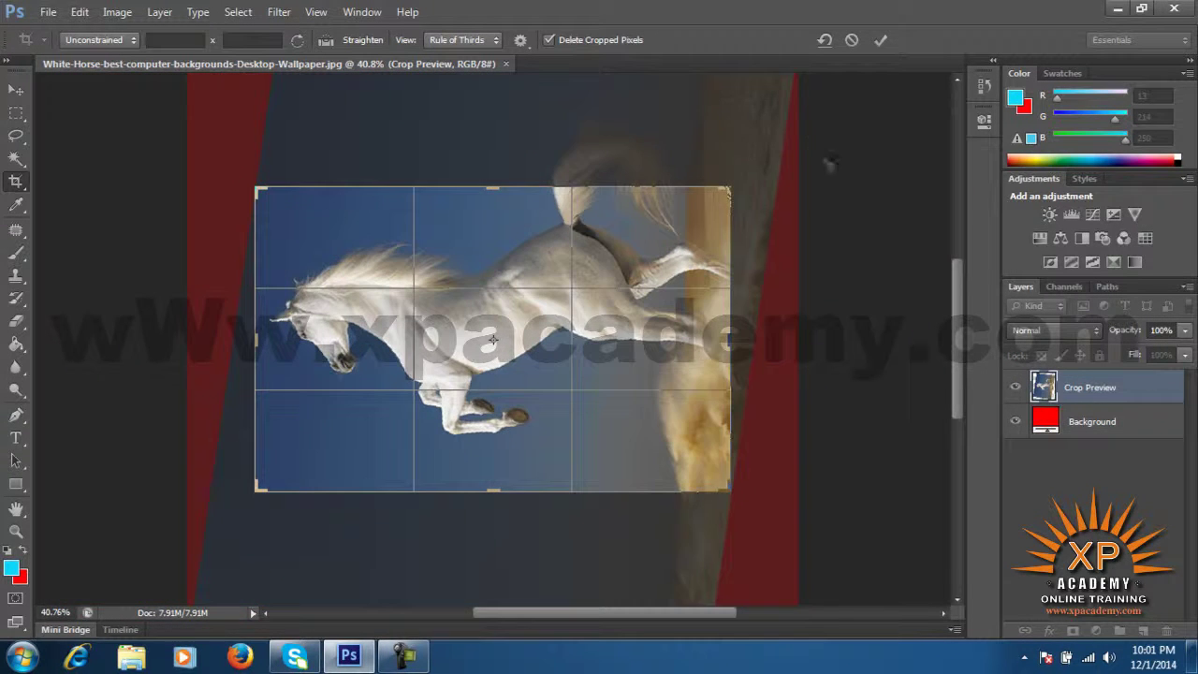
pyautogui.click(823, 41)
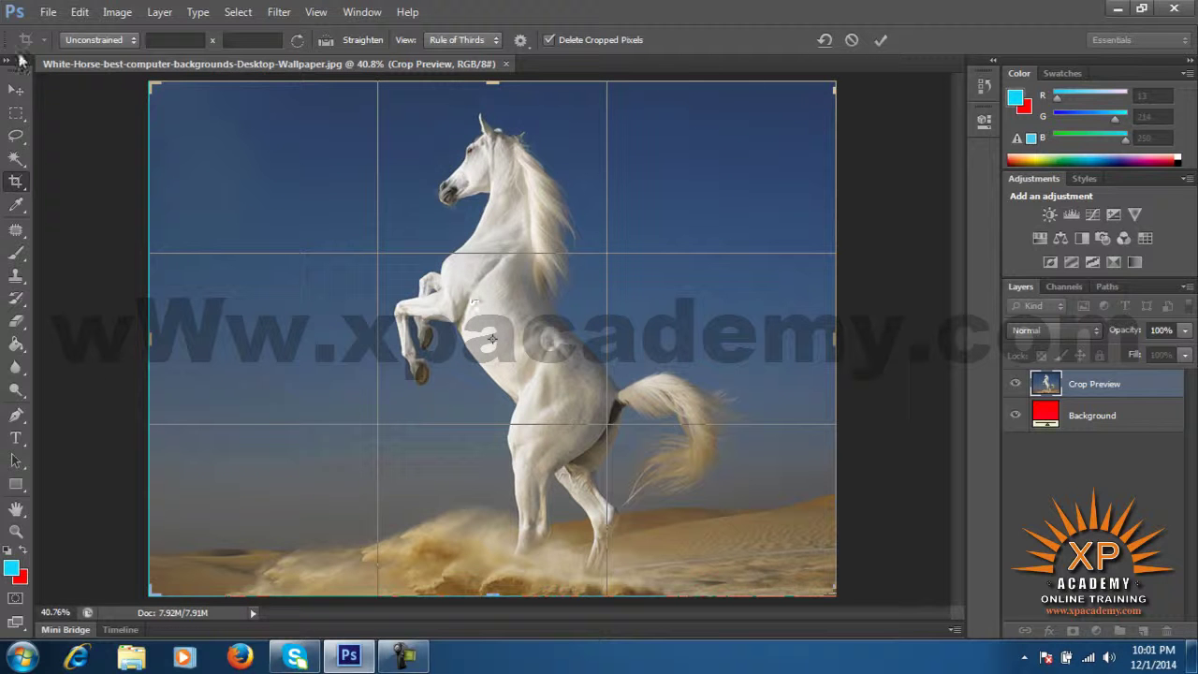
pyautogui.moveTo(143, 85); pyautogui.dragTo(202, 120)
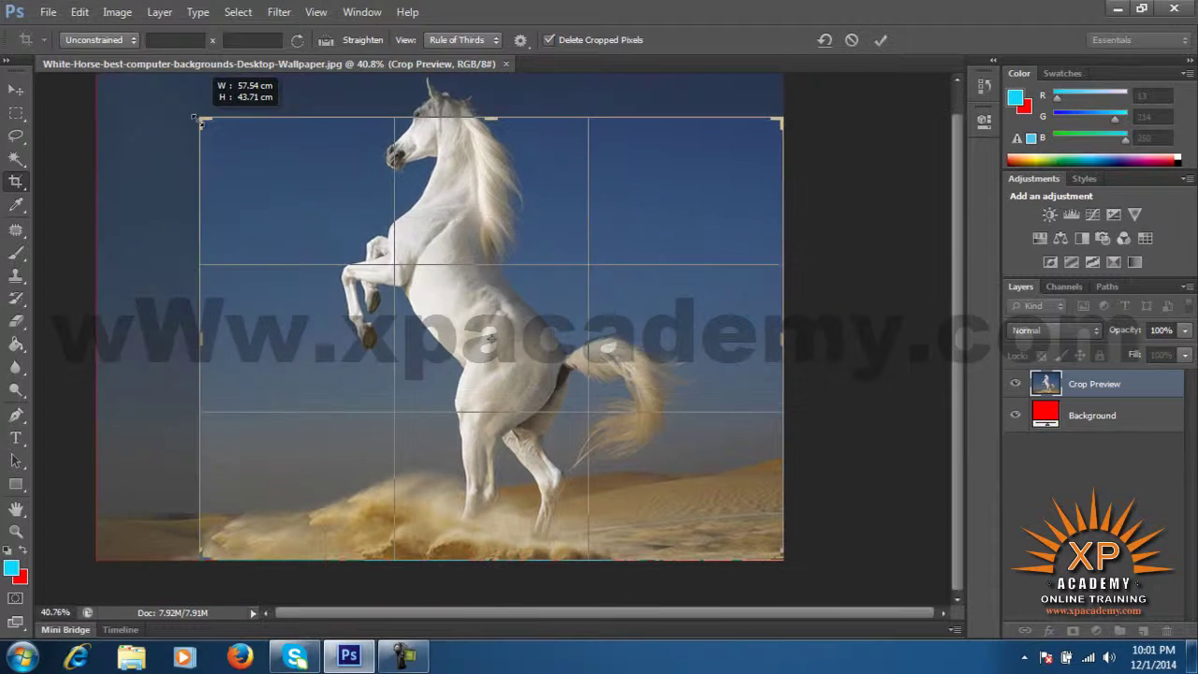
pyautogui.moveTo(440, 200); pyautogui.dragTo(487, 274)
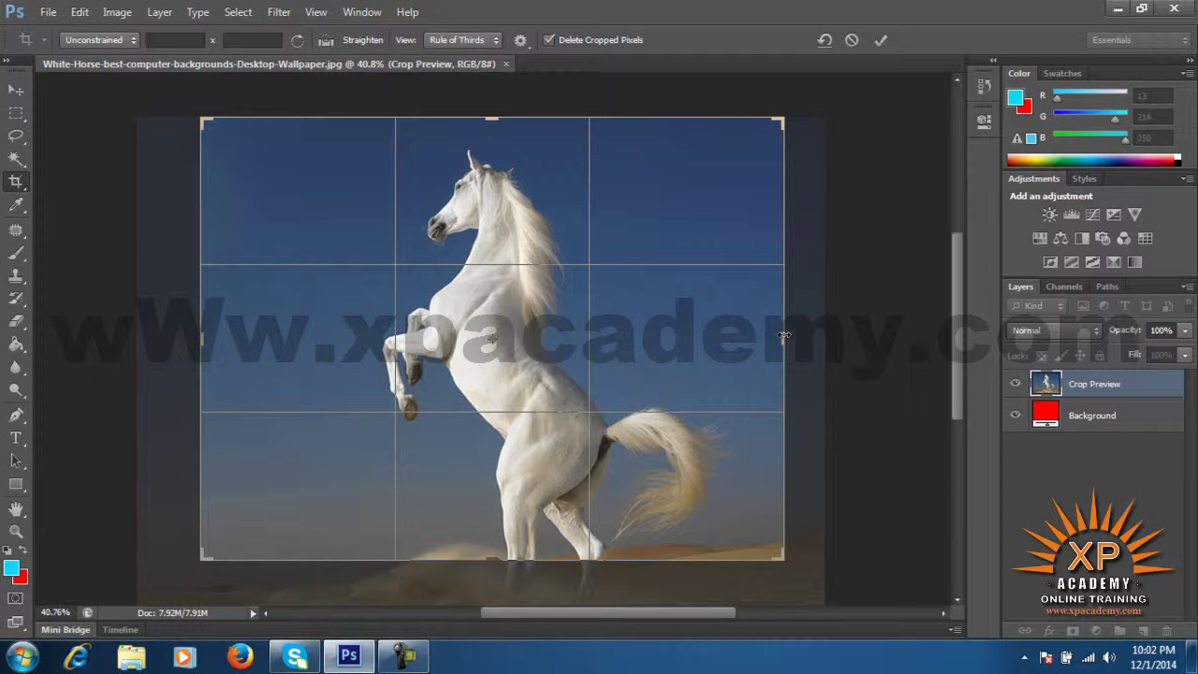
pyautogui.moveTo(784, 335); pyautogui.dragTo(768, 339)
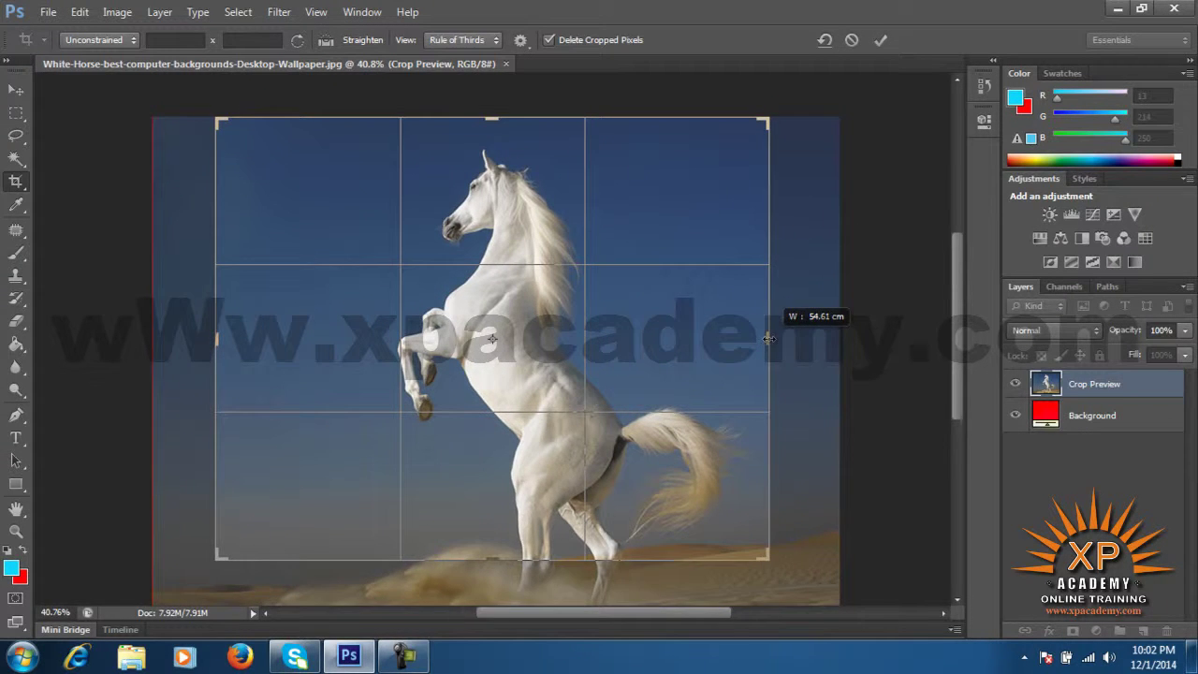
pyautogui.click(887, 42)
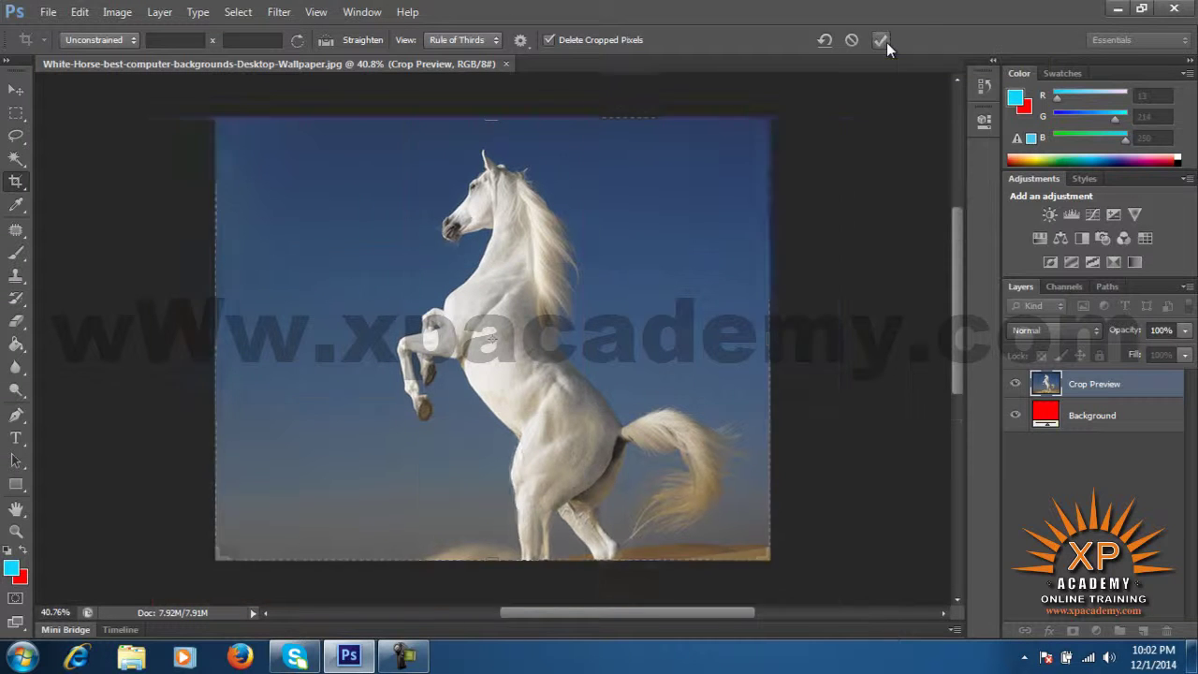
pyautogui.click(16, 90)
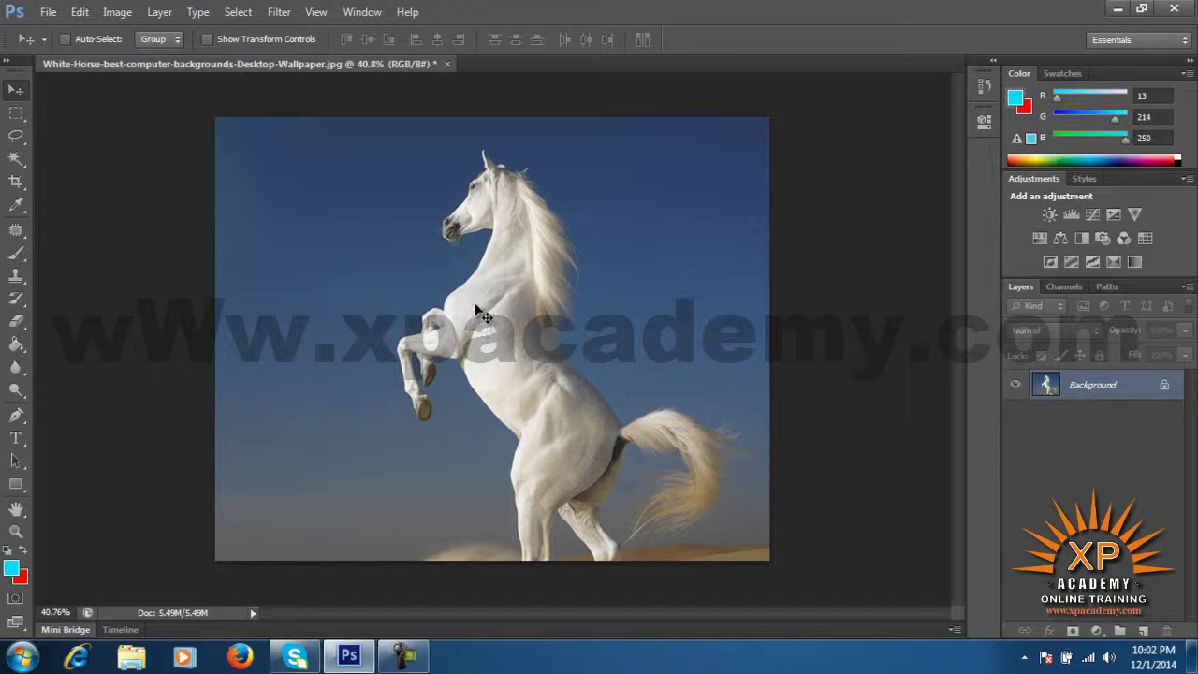
pyautogui.hotkey('ctrl', 'z')
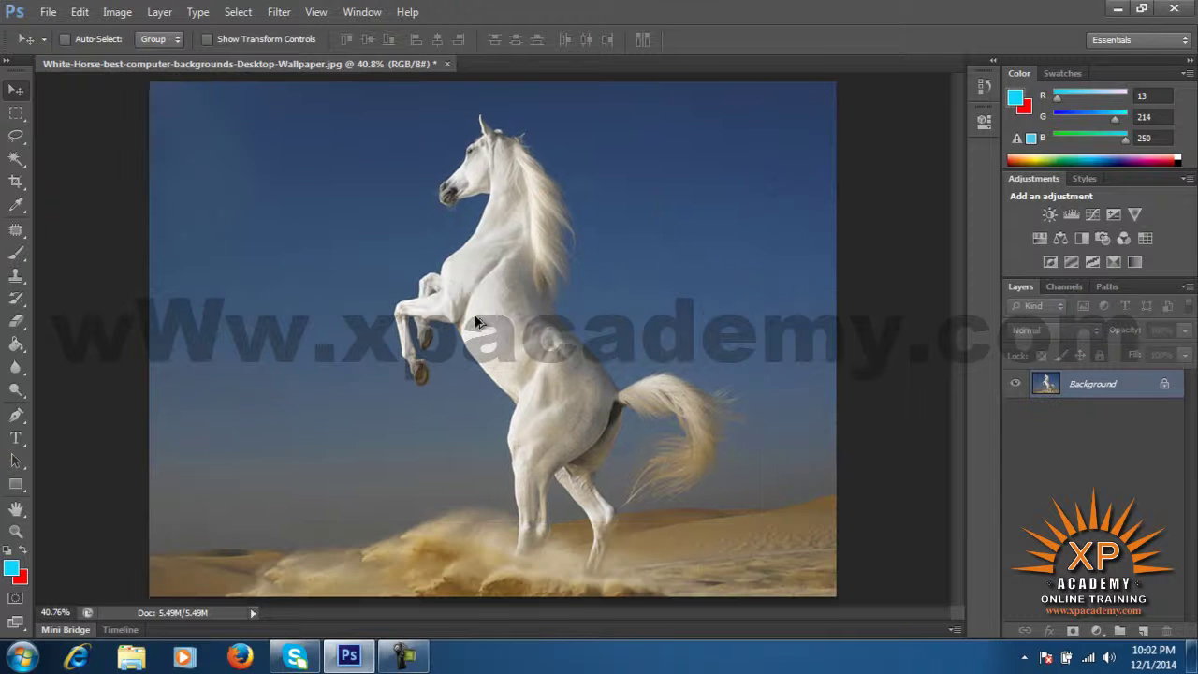
pyautogui.click(17, 184)
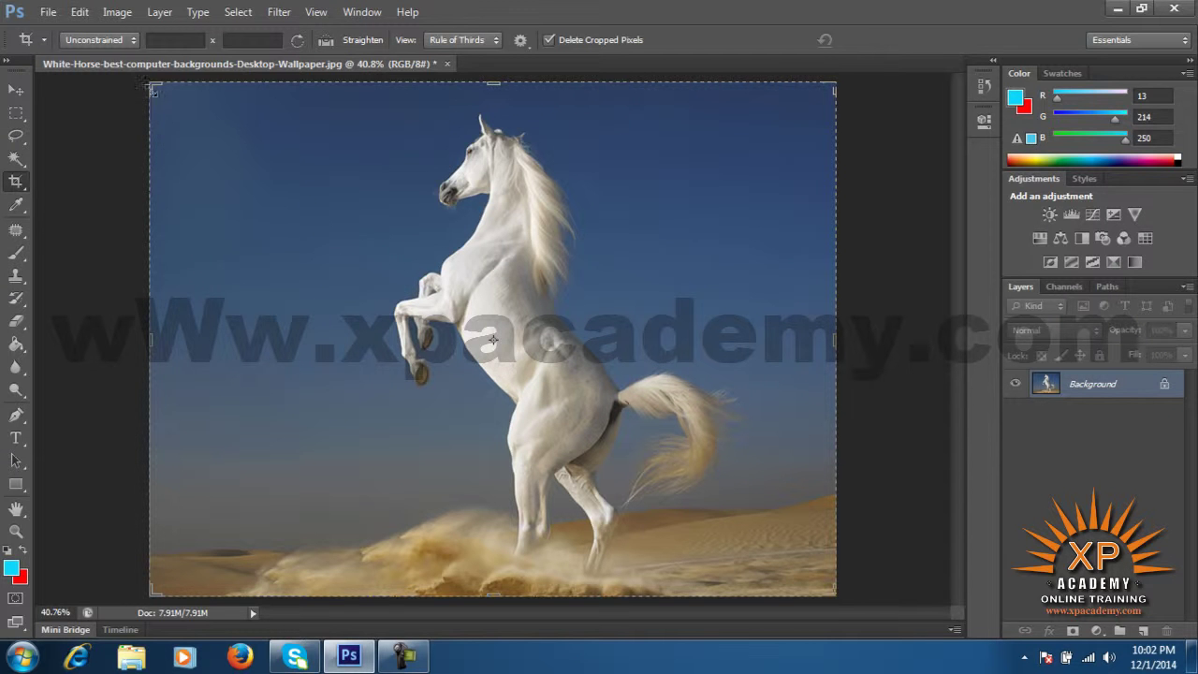
pyautogui.moveTo(153, 87); pyautogui.dragTo(260, 114)
pyautogui.moveTo(516, 249)
pyautogui.mouseDown()
pyautogui.moveTo(599, 290)
pyautogui.moveTo(593, 254)
pyautogui.mouseUp()
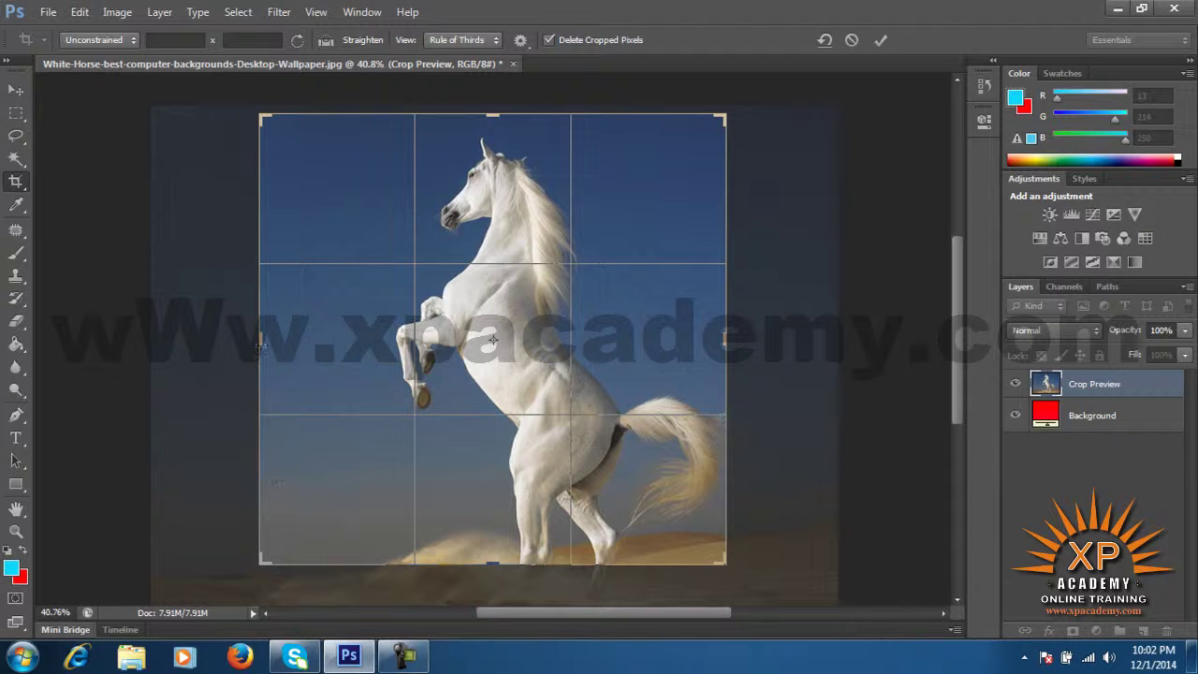
pyautogui.moveTo(261, 340); pyautogui.dragTo(307, 339)
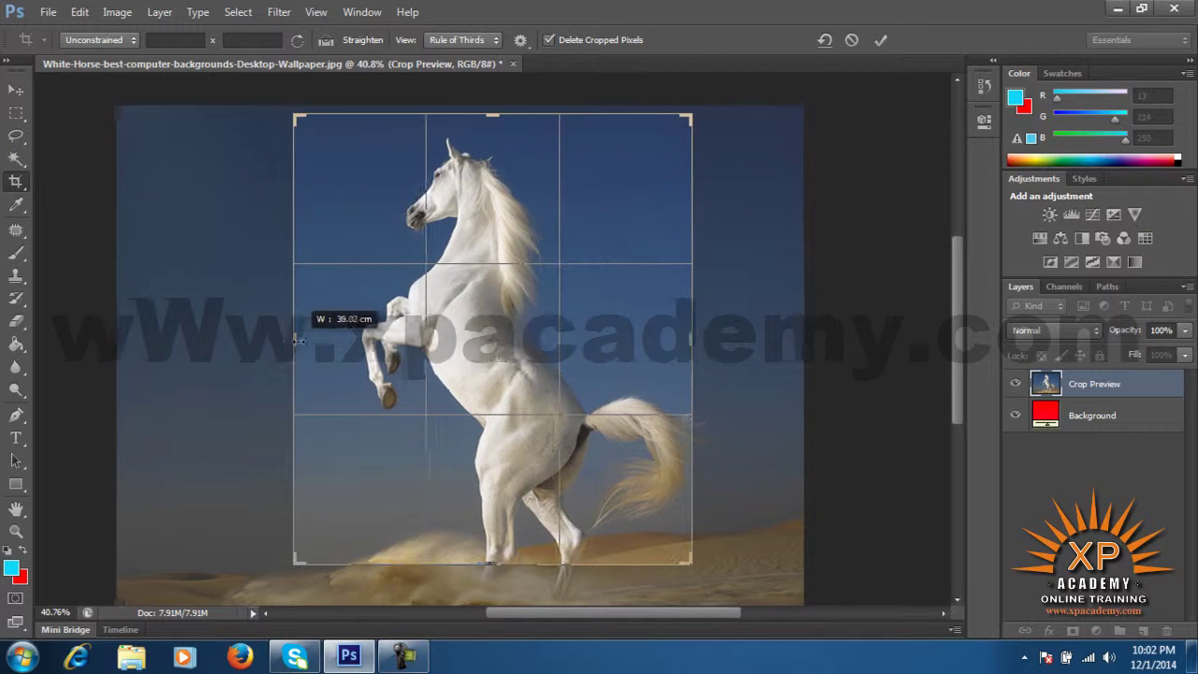
pyautogui.moveTo(514, 383)
pyautogui.mouseDown()
pyautogui.moveTo(527, 387)
pyautogui.moveTo(470, 370)
pyautogui.moveTo(485, 363)
pyautogui.mouseUp()
pyautogui.moveTo(488, 564); pyautogui.dragTo(487, 579)
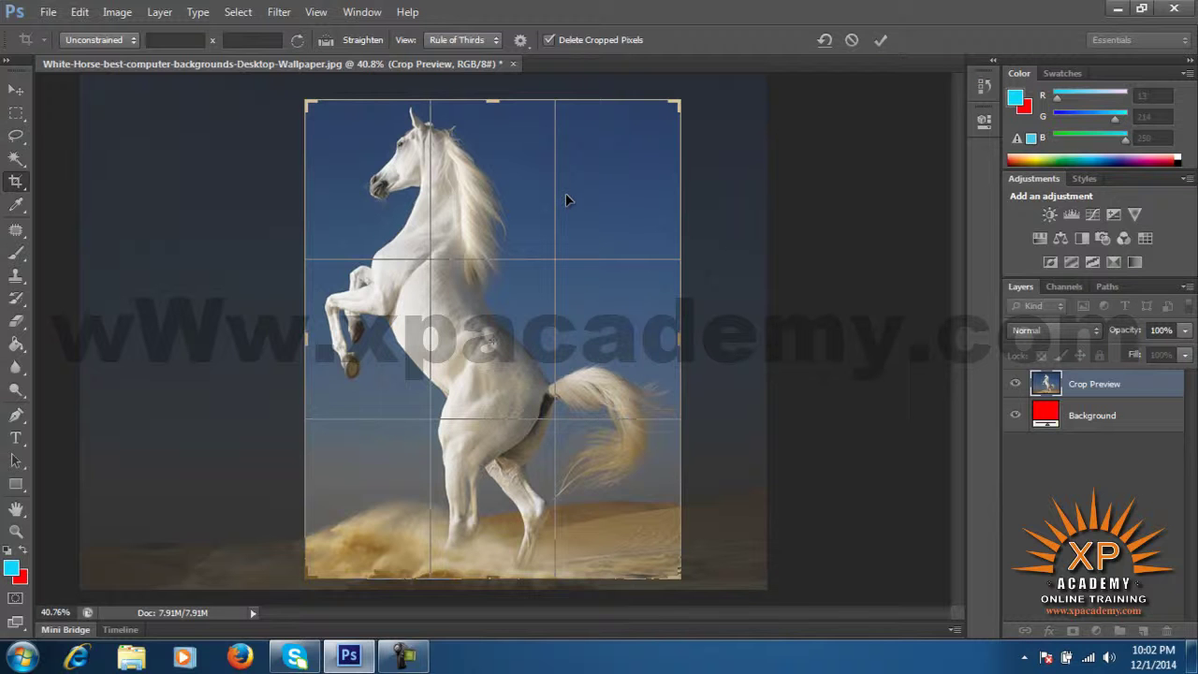
pyautogui.press('Return')
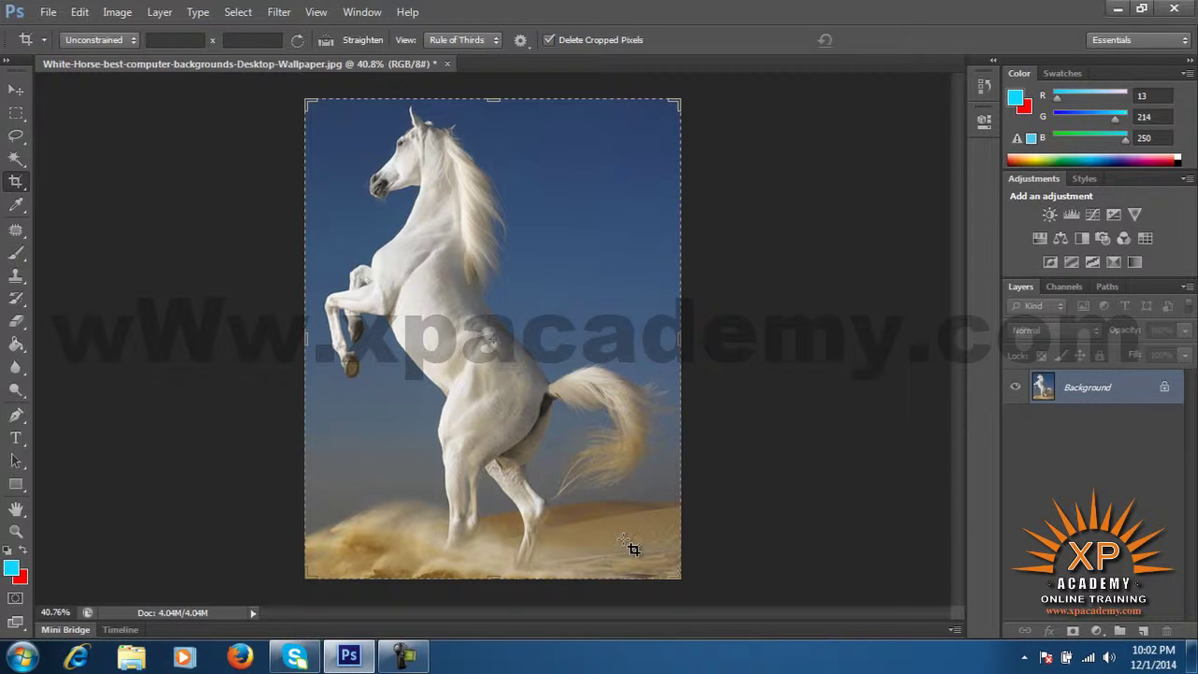
pyautogui.hotkey('ctrl', 'z')
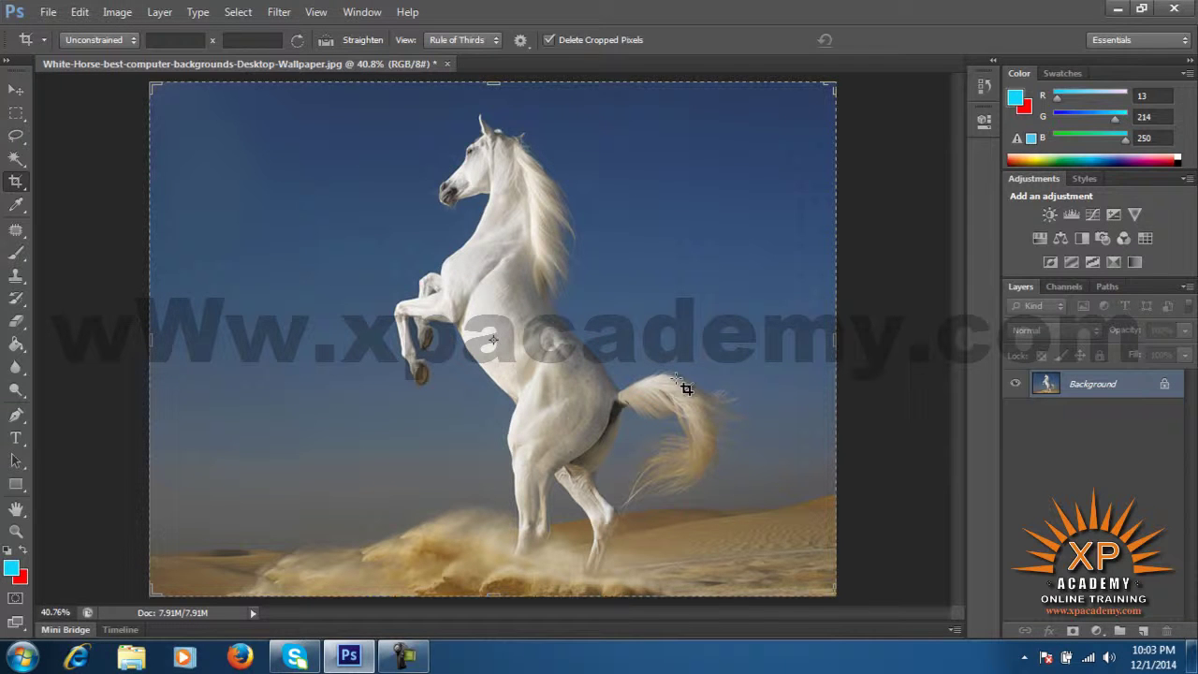
pyautogui.click(112, 14)
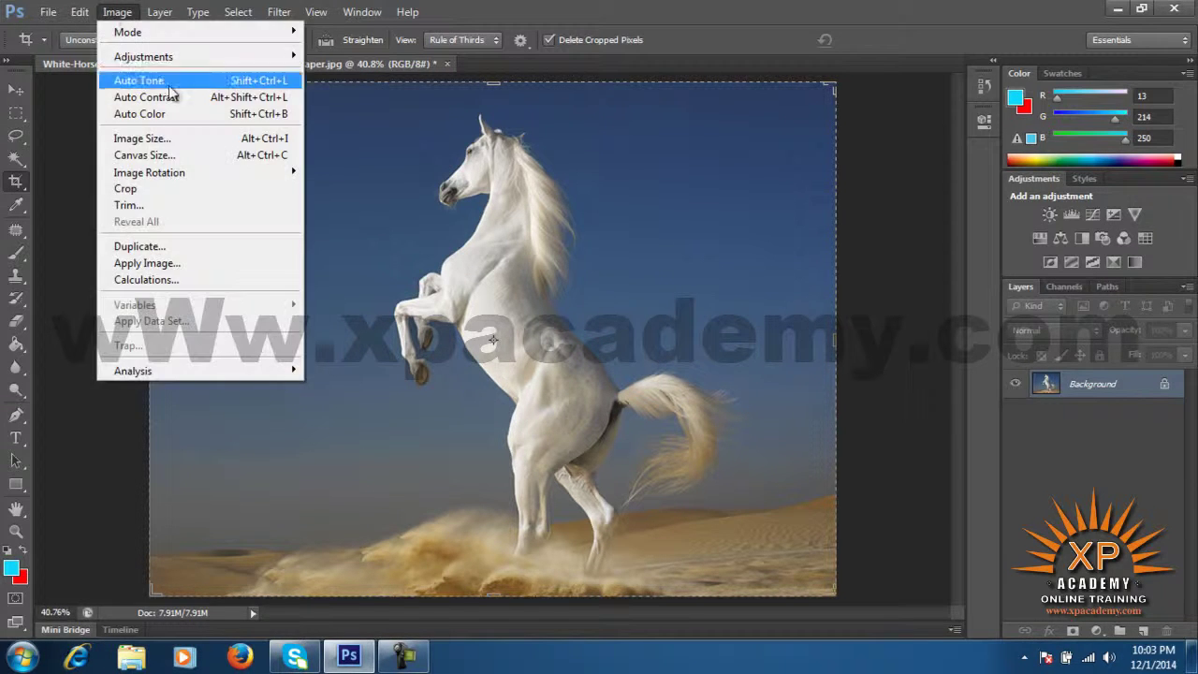
pyautogui.click(159, 138)
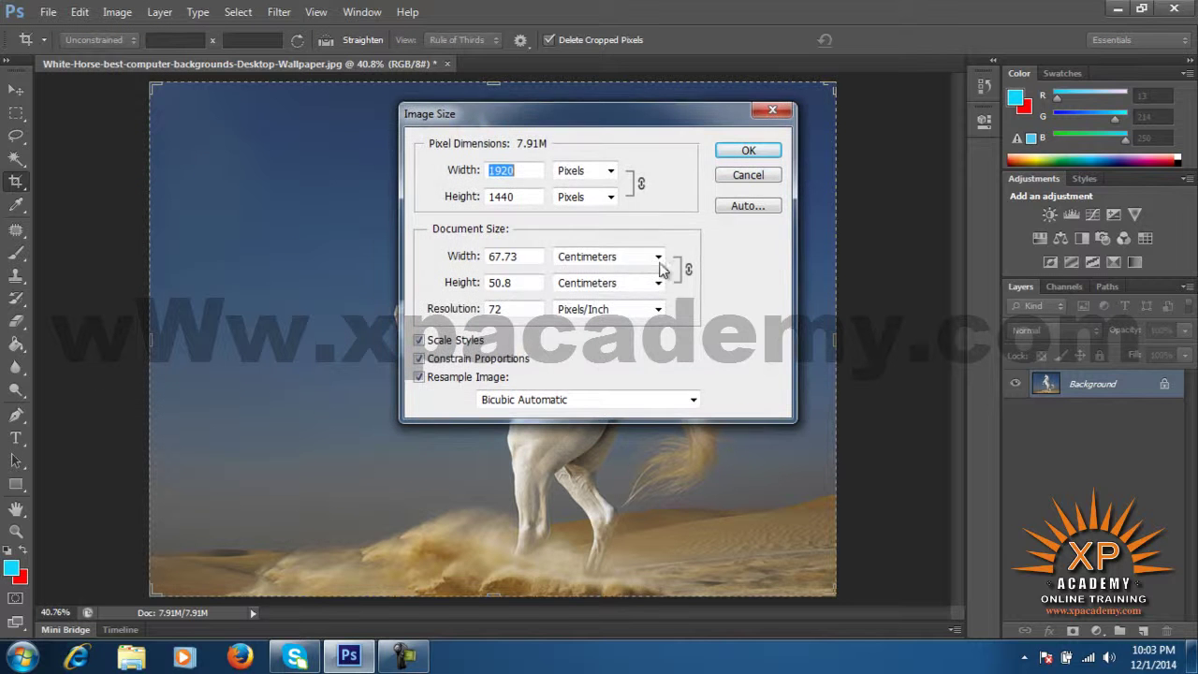
pyautogui.click(658, 256)
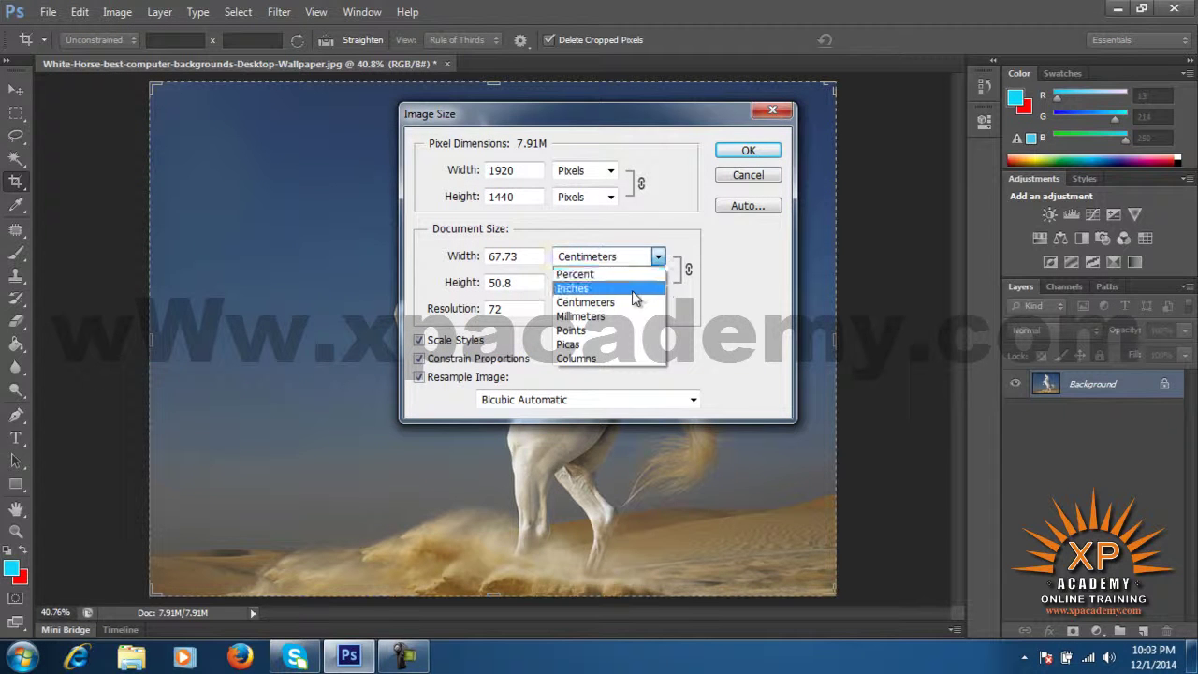
pyautogui.click(646, 288)
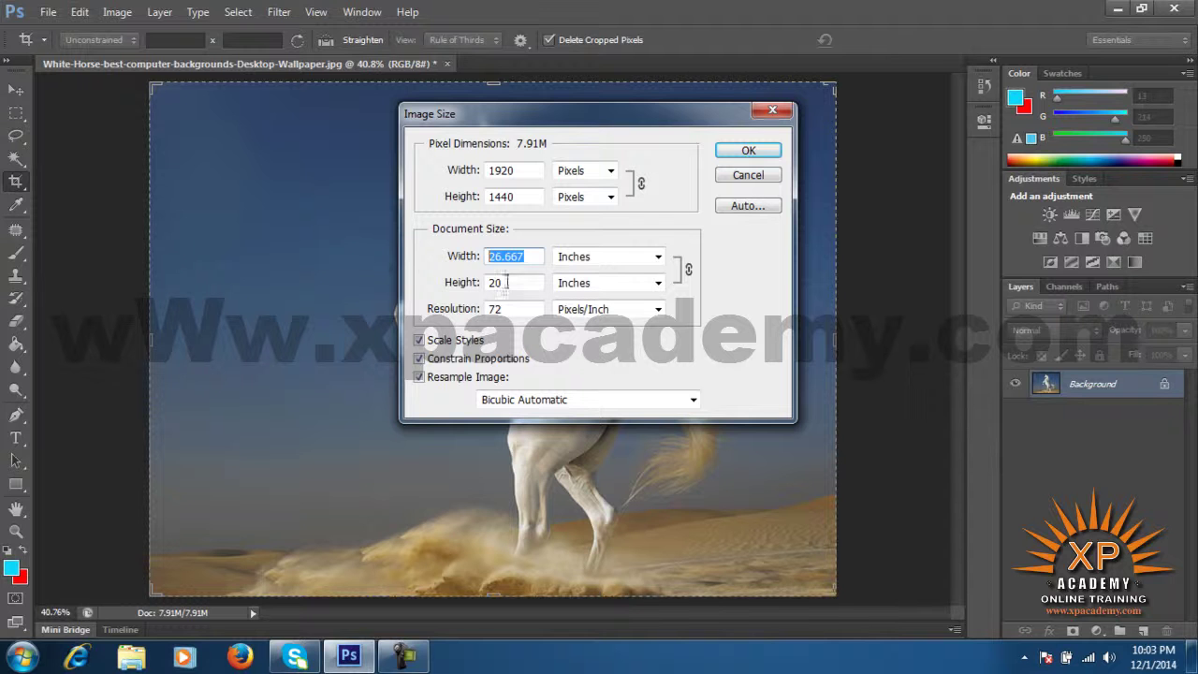
pyautogui.press('Tab')
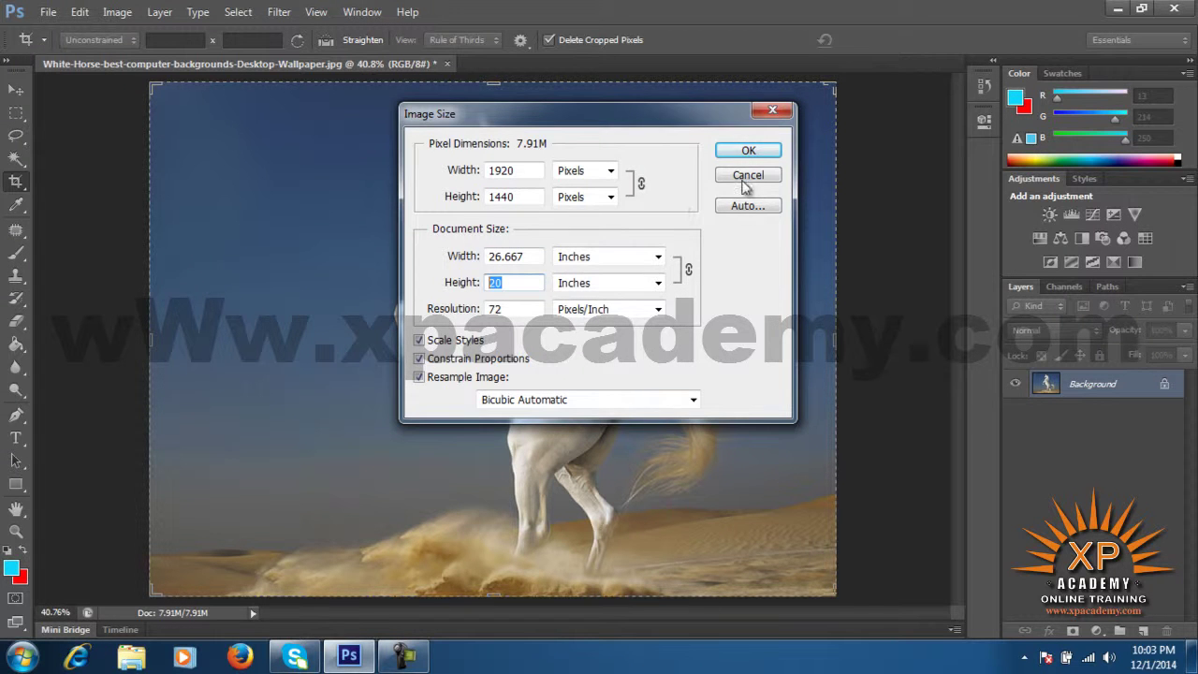
pyautogui.click(747, 175)
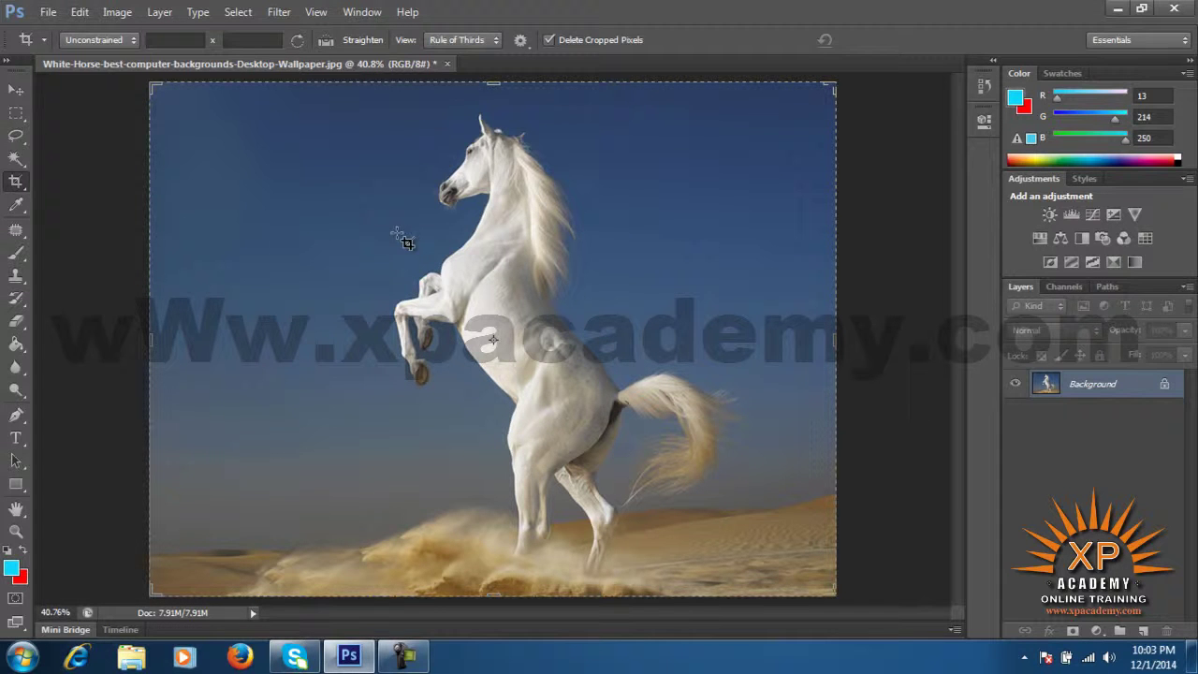
# Choose the 4 x 3 crop preset at 4 in × 3 in and apply the full-frame crop.
pyautogui.click(171, 40)
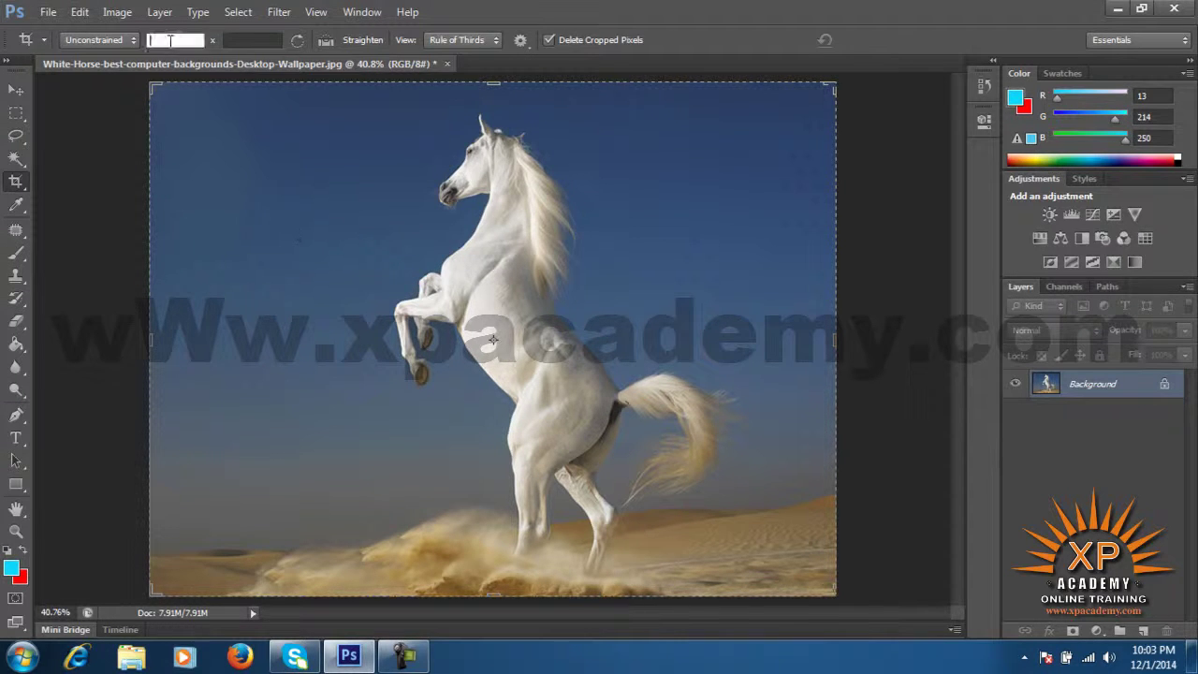
pyautogui.click(121, 42)
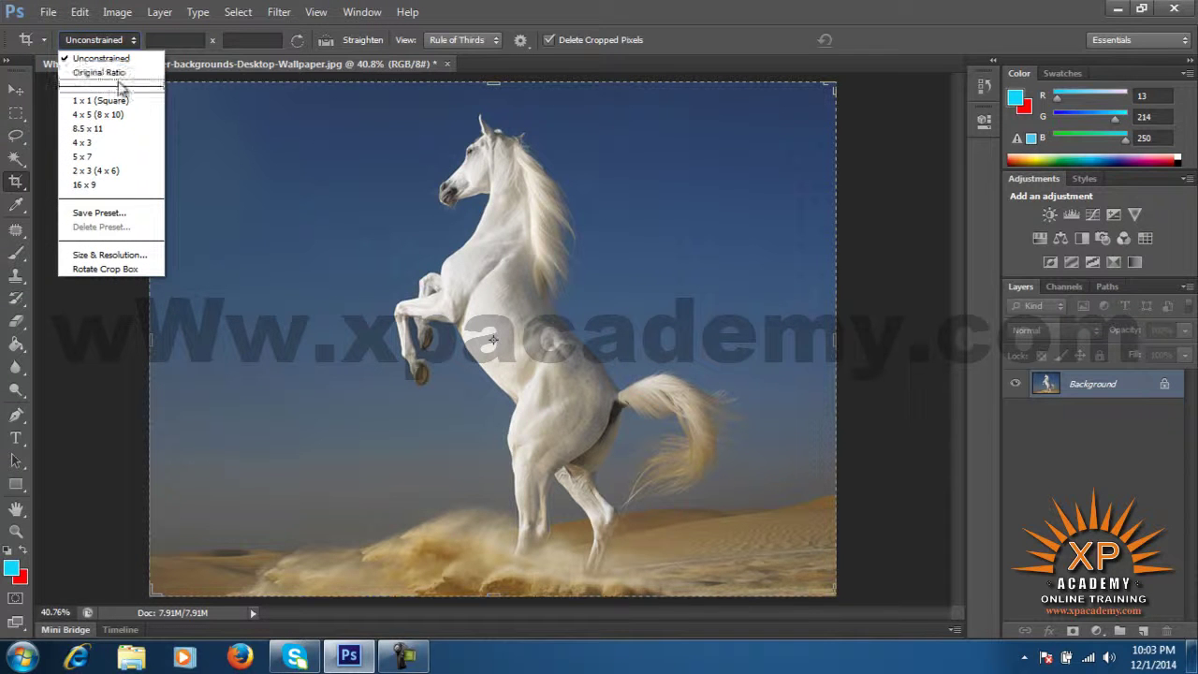
pyautogui.click(82, 146)
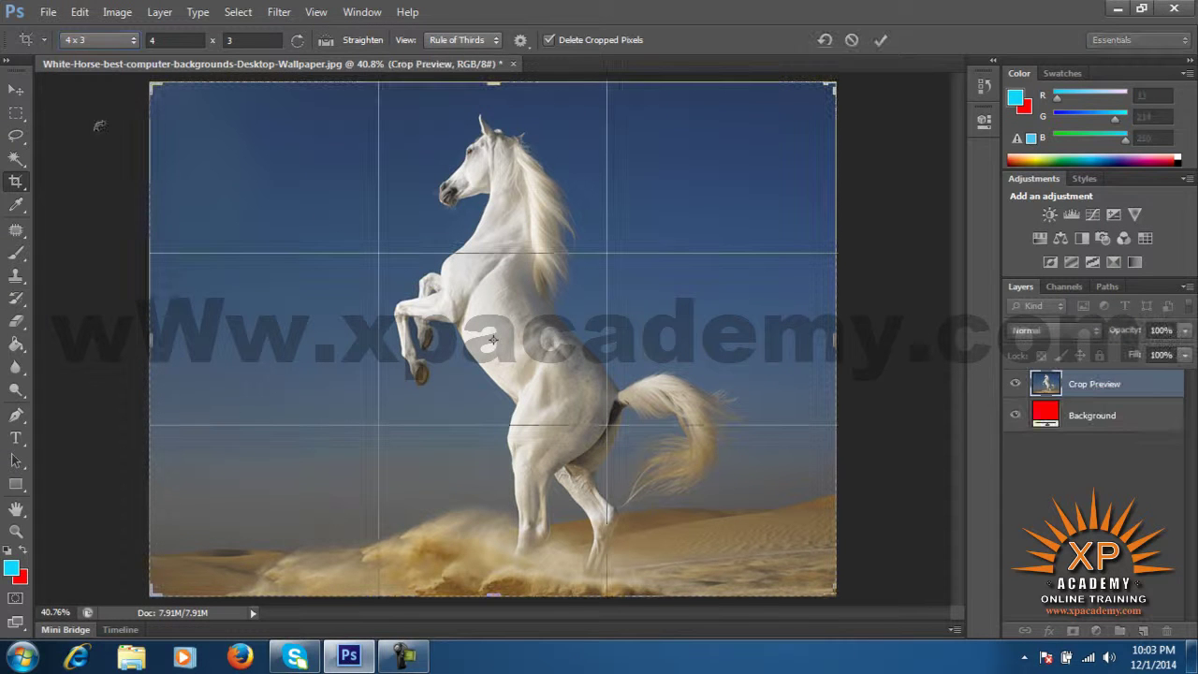
pyautogui.click(251, 40)
pyautogui.click(191, 40)
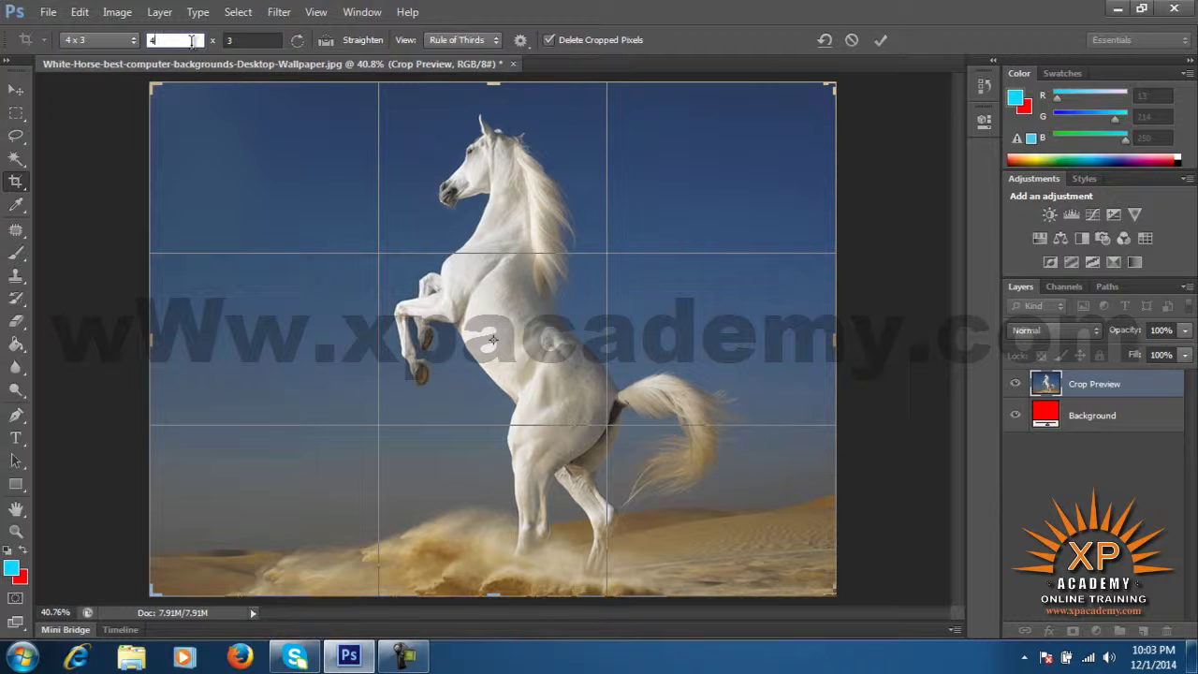
pyautogui.write('in')
pyautogui.click(251, 40)
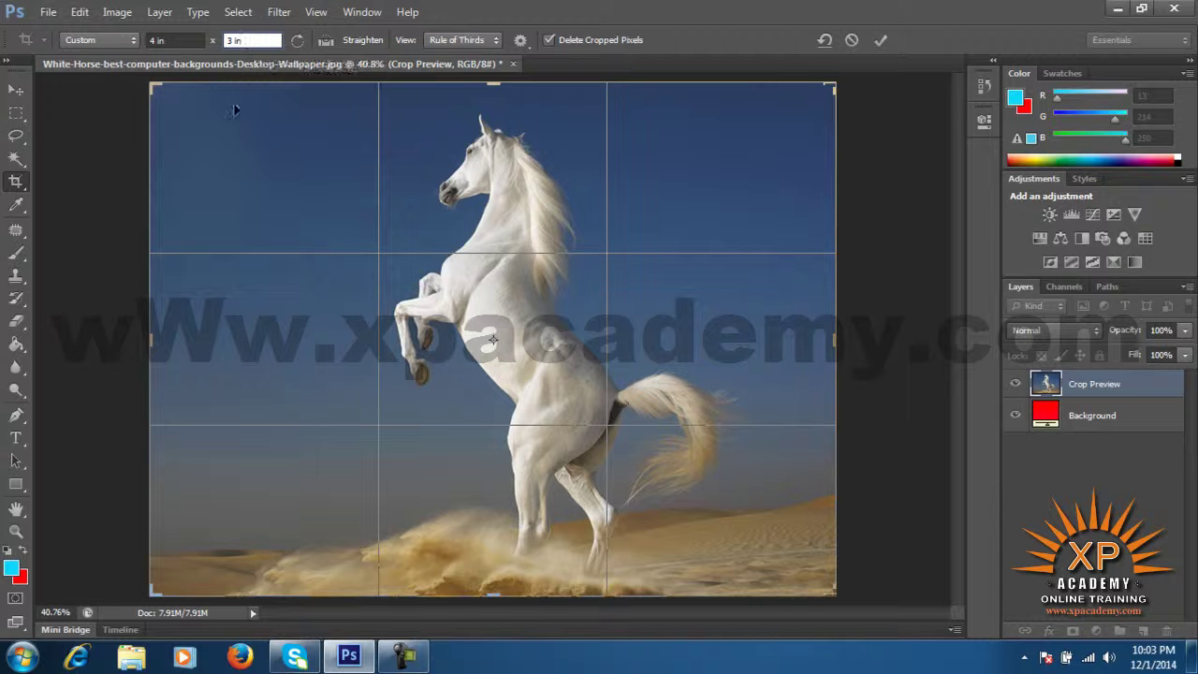
pyautogui.click(170, 40)
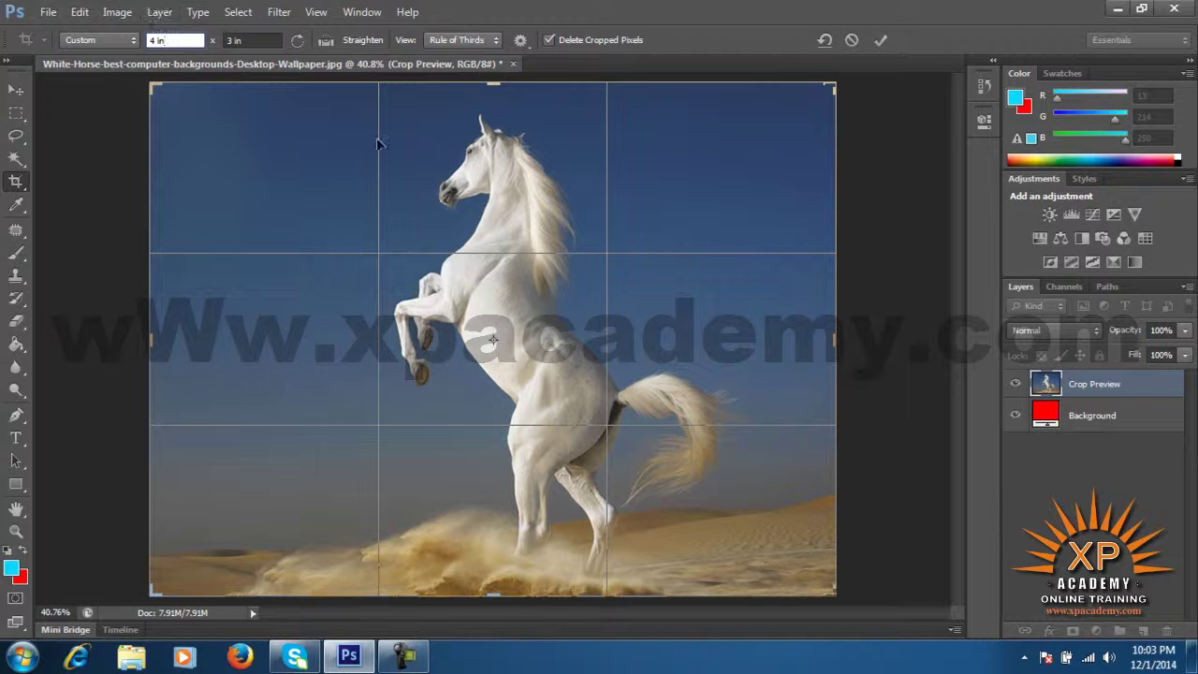
pyautogui.click(879, 42)
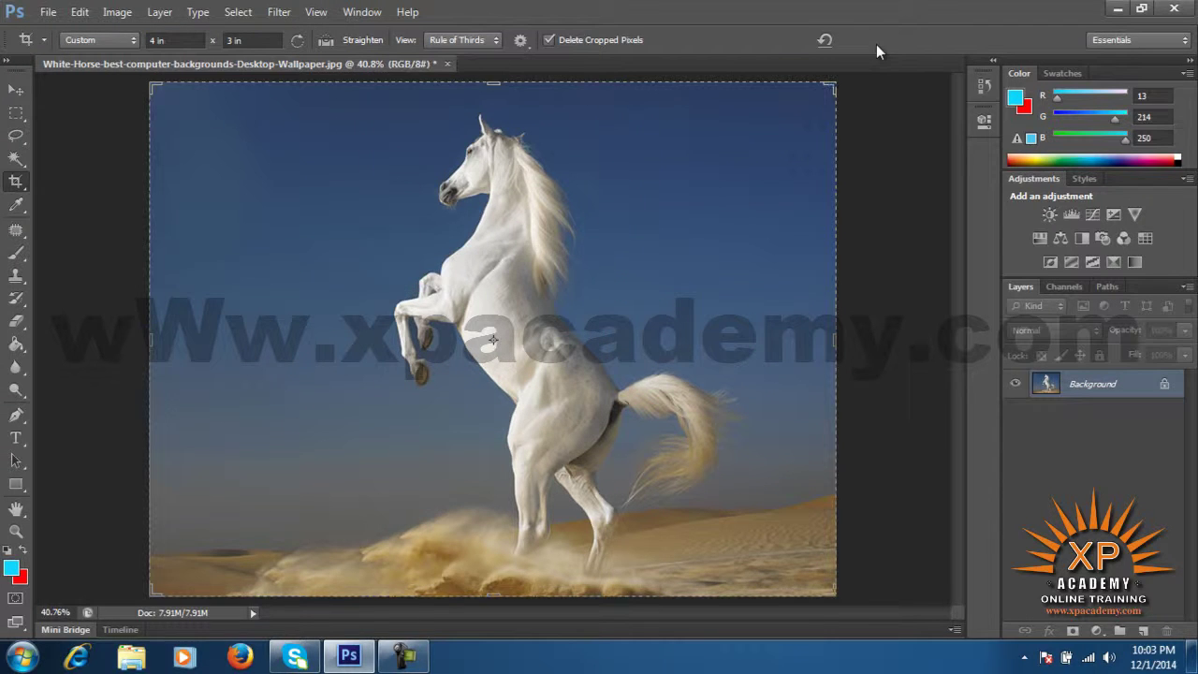
pyautogui.click(118, 12)
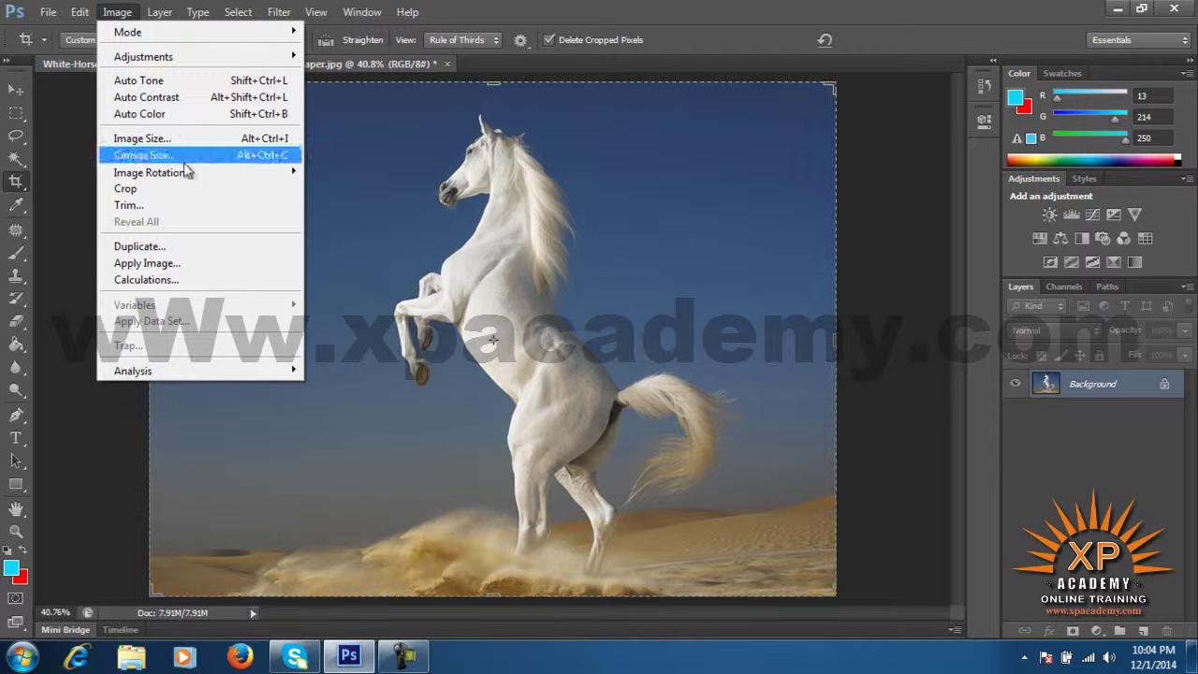
pyautogui.click(187, 140)
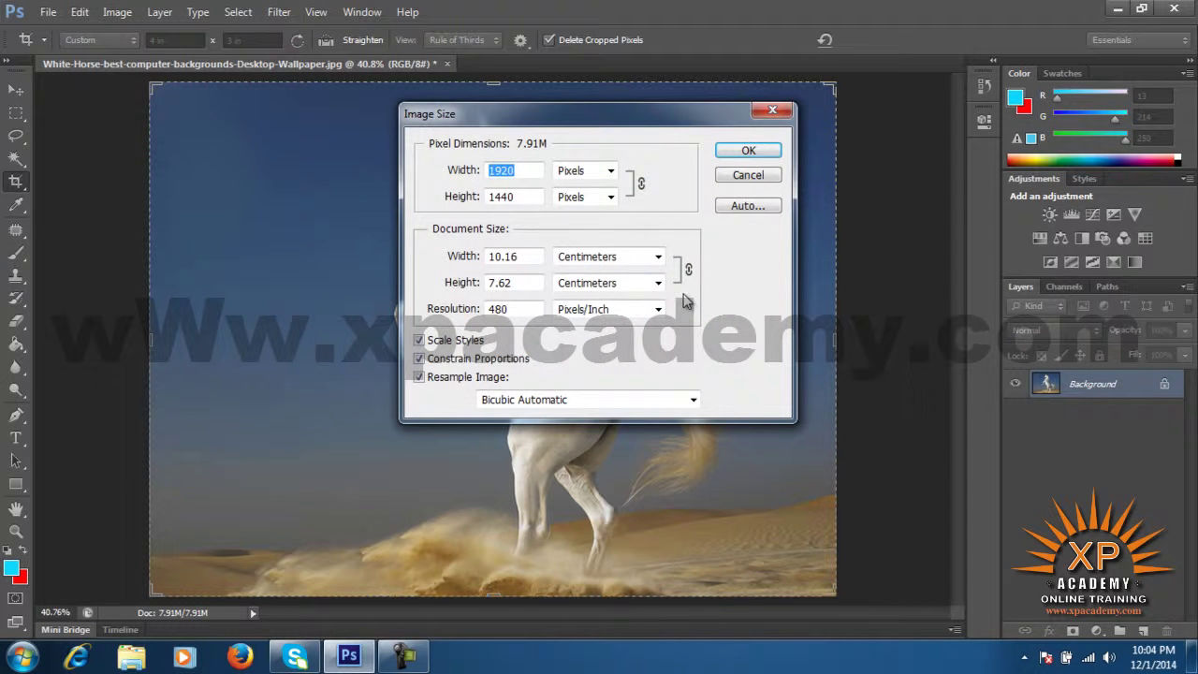
pyautogui.click(658, 256)
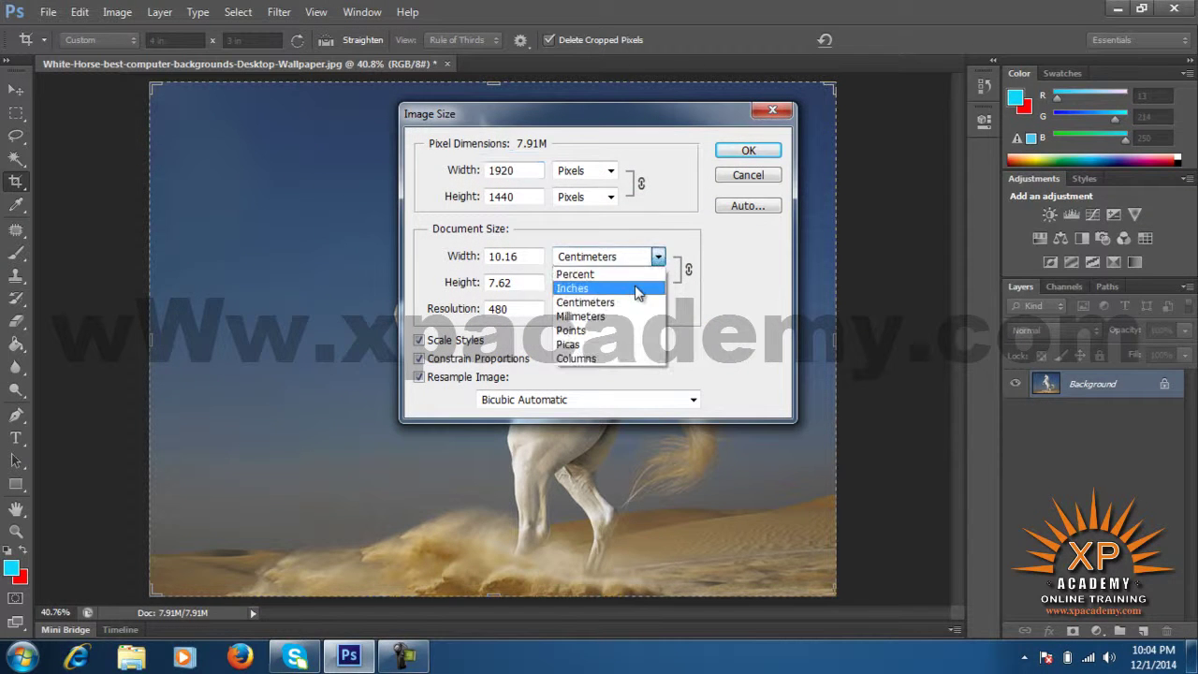
pyautogui.click(636, 290)
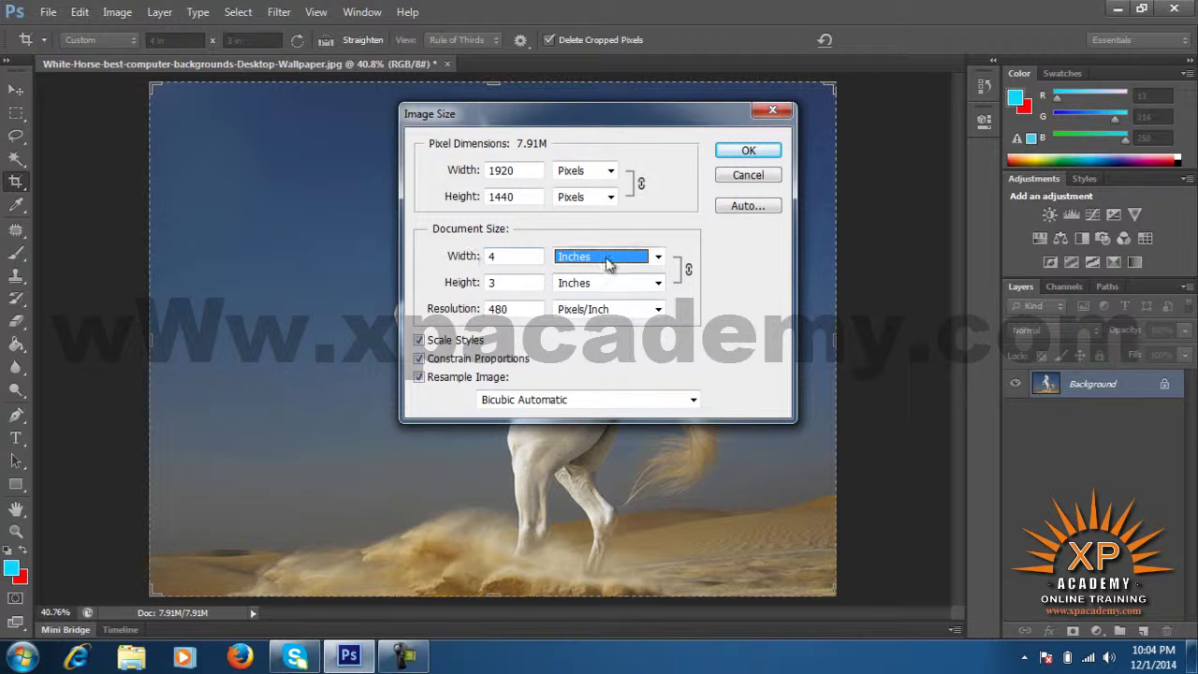
pyautogui.click(495, 284)
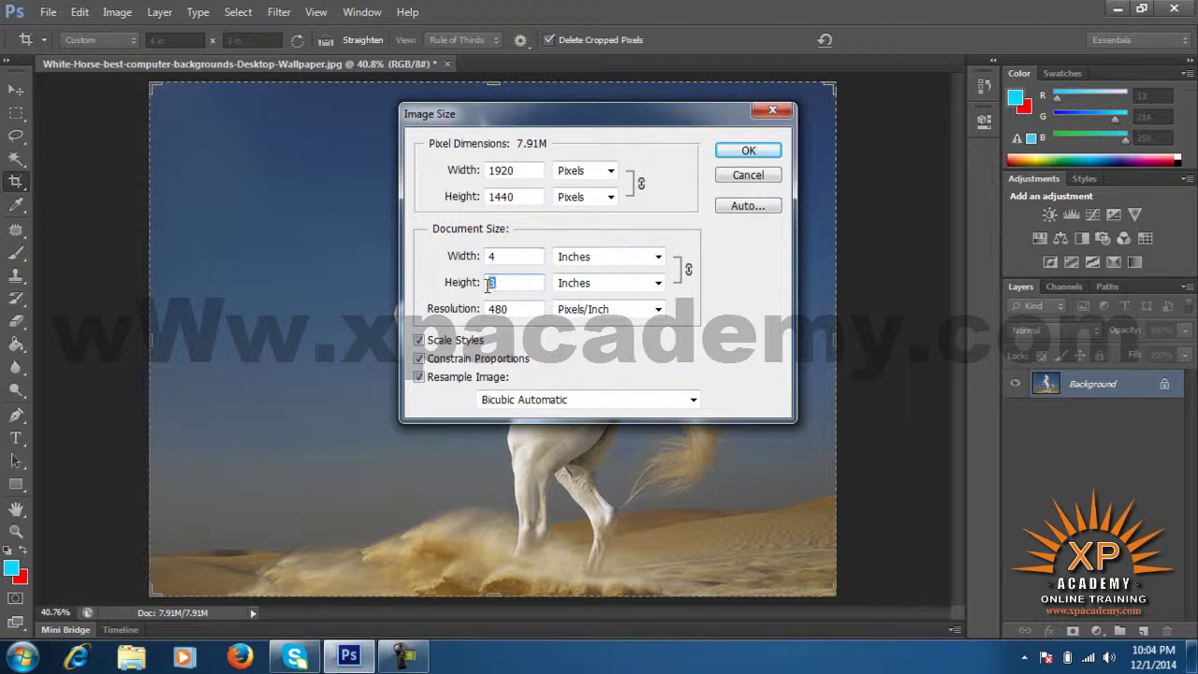
pyautogui.doubleClick(487, 255)
pyautogui.click(764, 174)
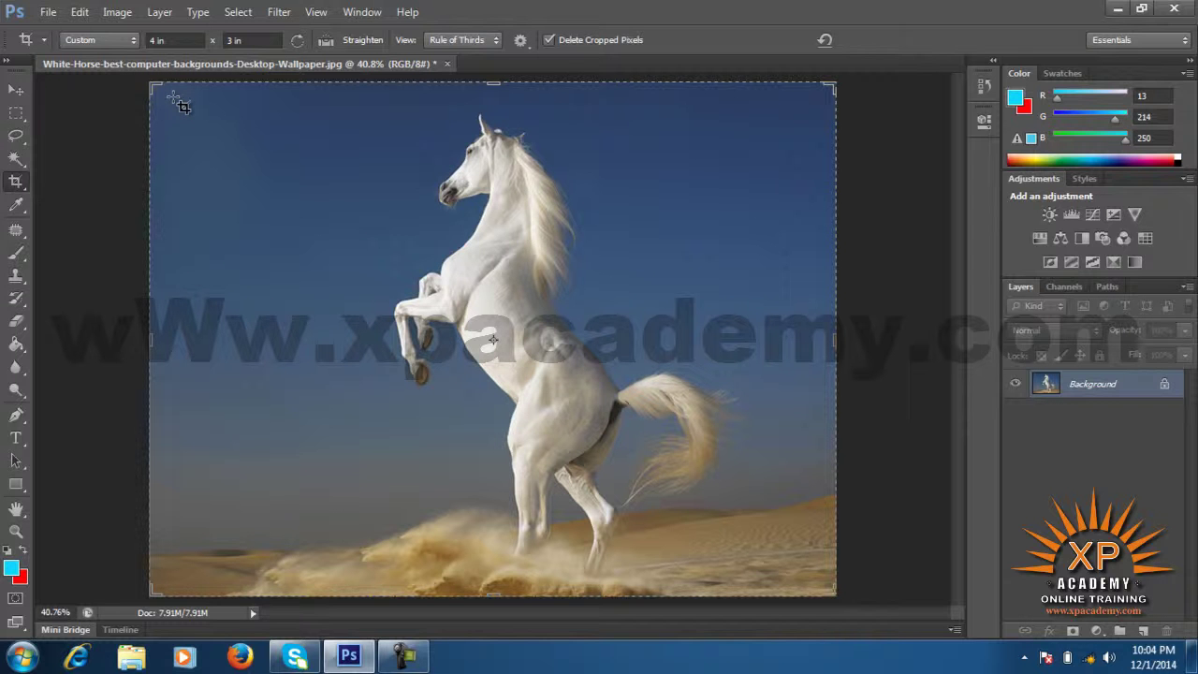
# Set the crop through Size & Resolution to Width 4 in and Height 3 in.
pyautogui.click(131, 40)
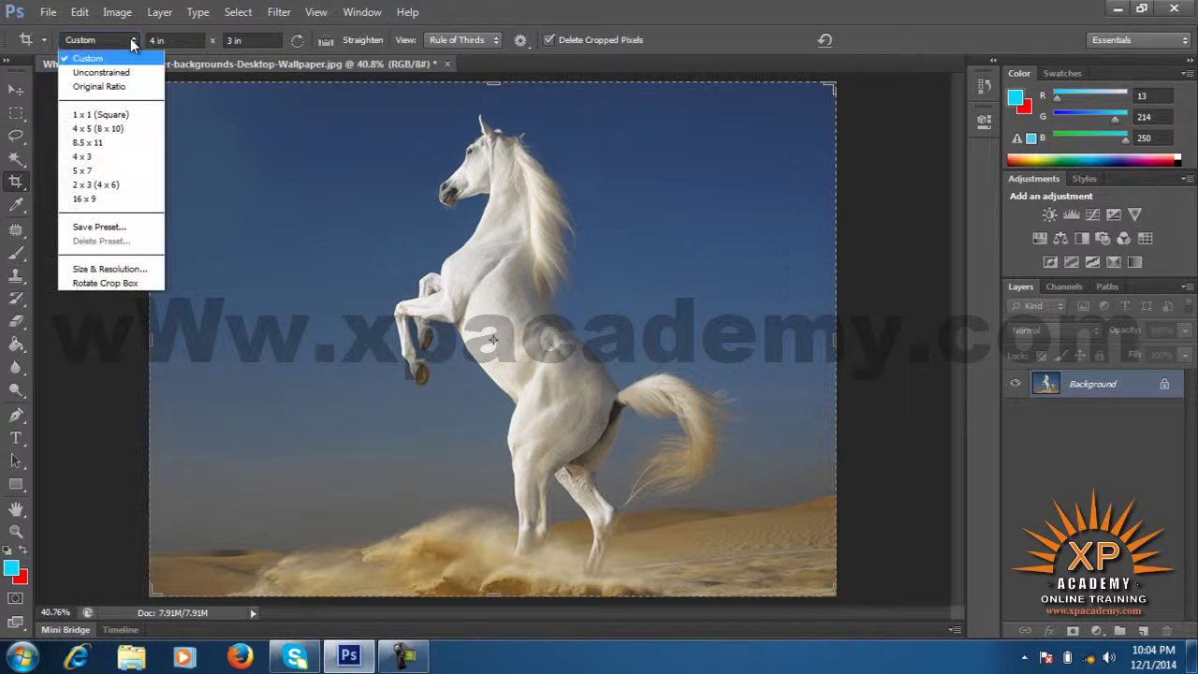
pyautogui.click(102, 271)
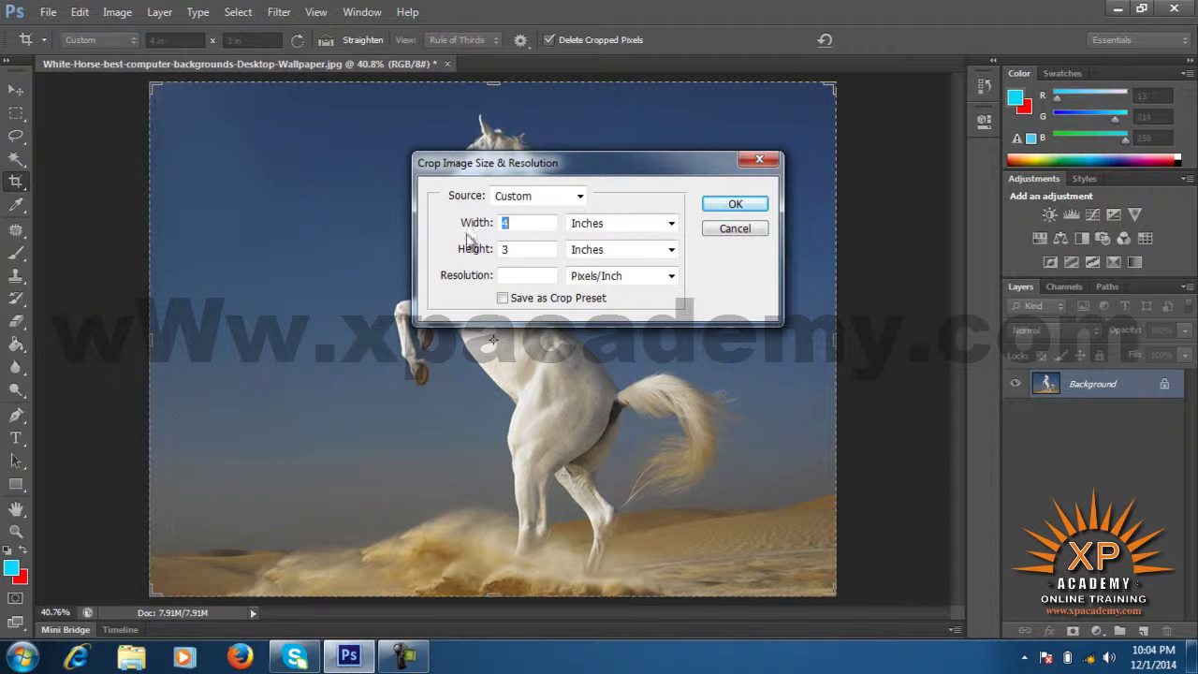
pyautogui.click(530, 223)
pyautogui.press('Tab')
pyautogui.press('Tab')
pyautogui.click(730, 206)
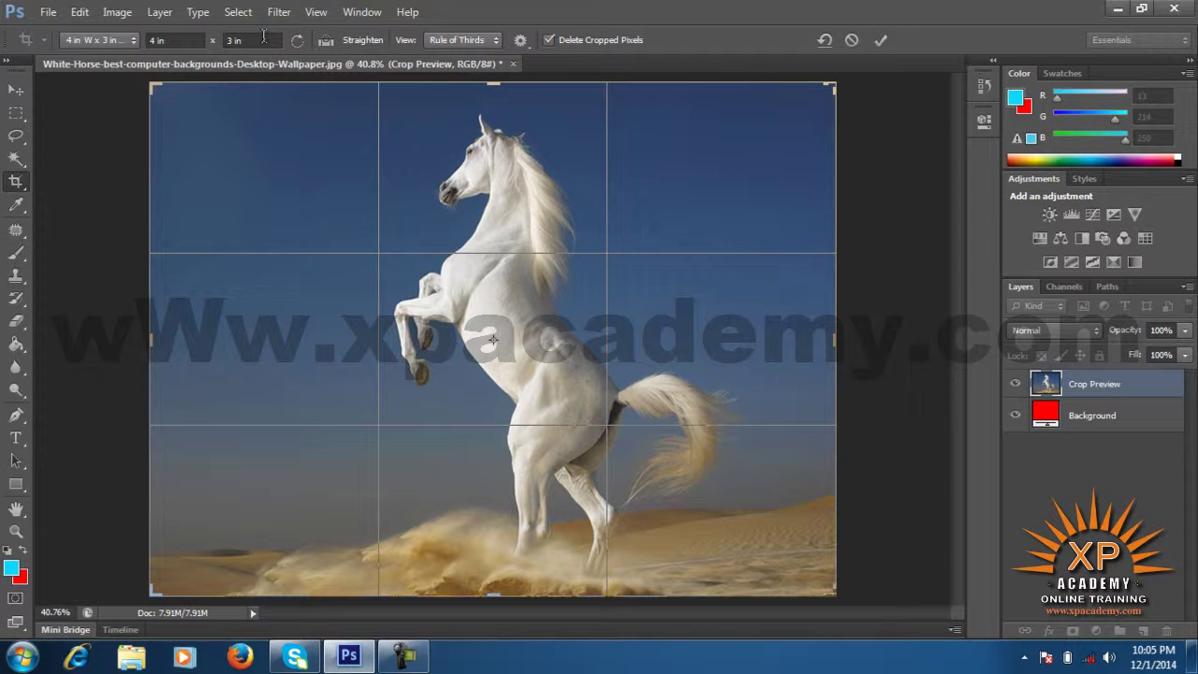
# Swap the crop to 3 in × 4 in portrait, frame the rearing horse, and apply it.
pyautogui.click(296, 41)
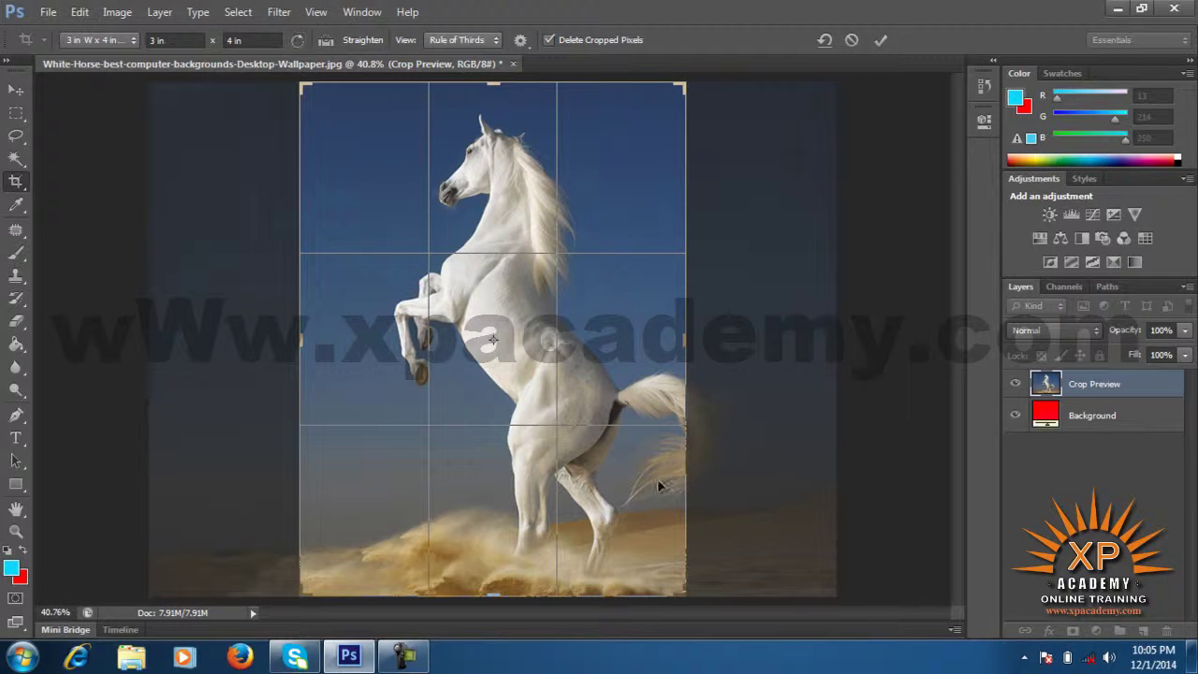
pyautogui.moveTo(663, 516)
pyautogui.mouseDown()
pyautogui.moveTo(586, 509)
pyautogui.moveTo(559, 487)
pyautogui.moveTo(556, 506)
pyautogui.mouseUp()
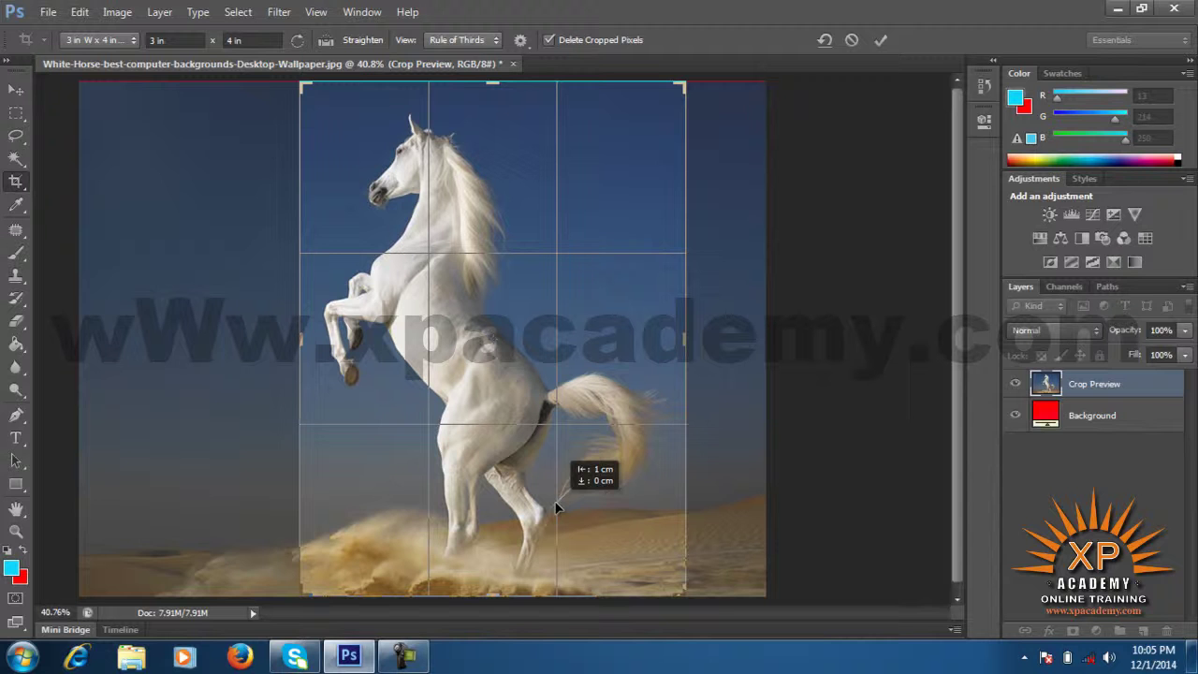
pyautogui.moveTo(556, 508); pyautogui.dragTo(556, 507)
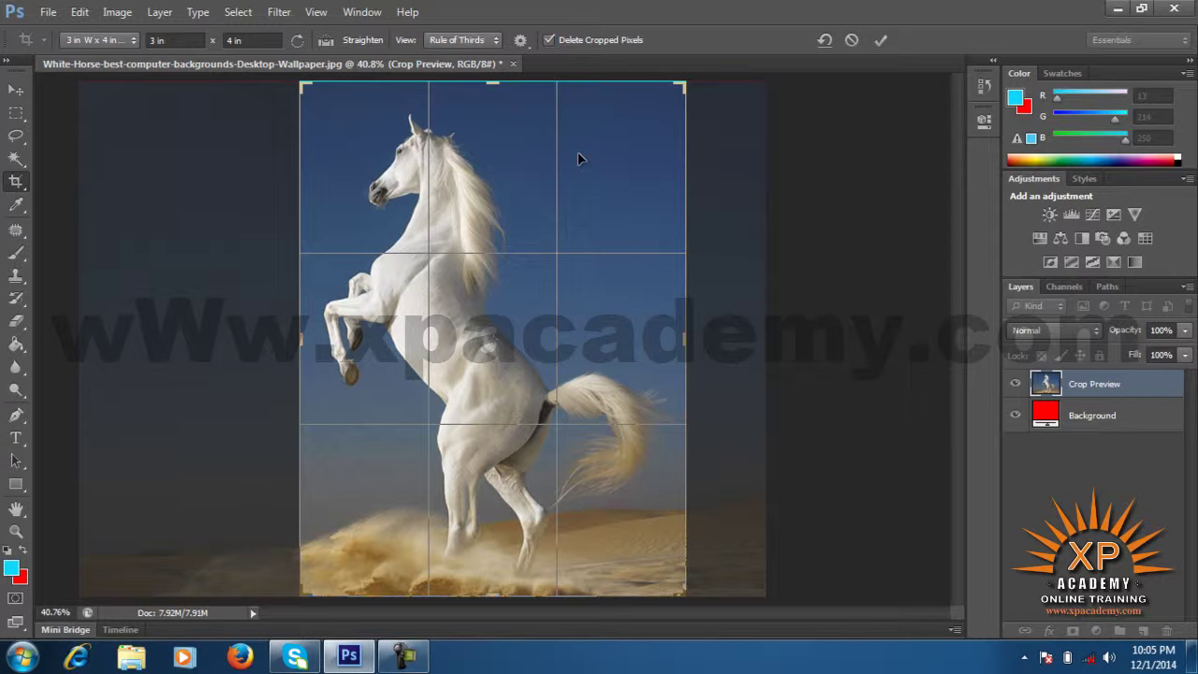
pyautogui.press('Return')
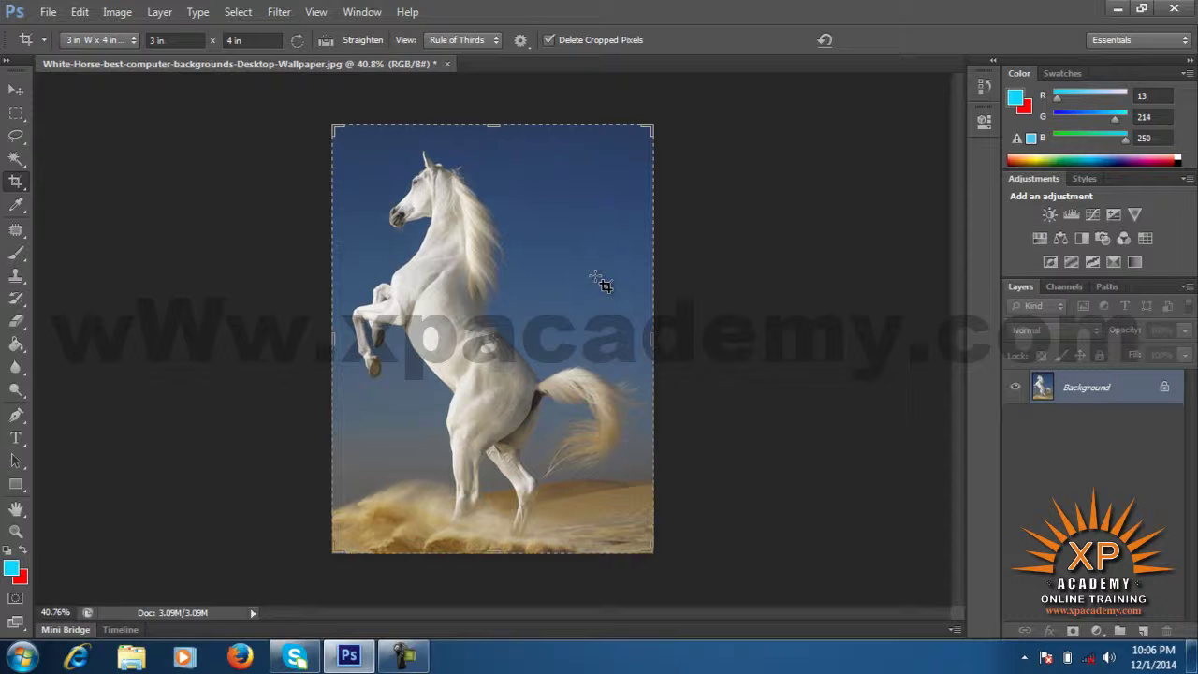
# Minimize Photoshop to reveal the Windows desktop.
pyautogui.click(1118, 9)
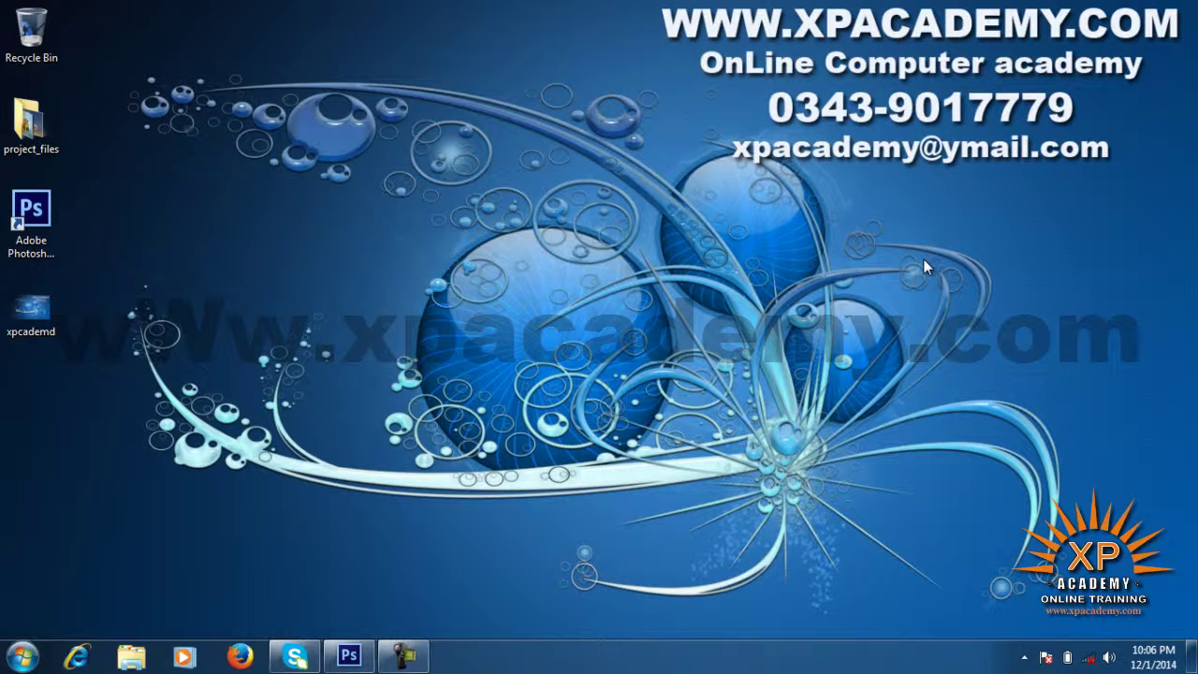